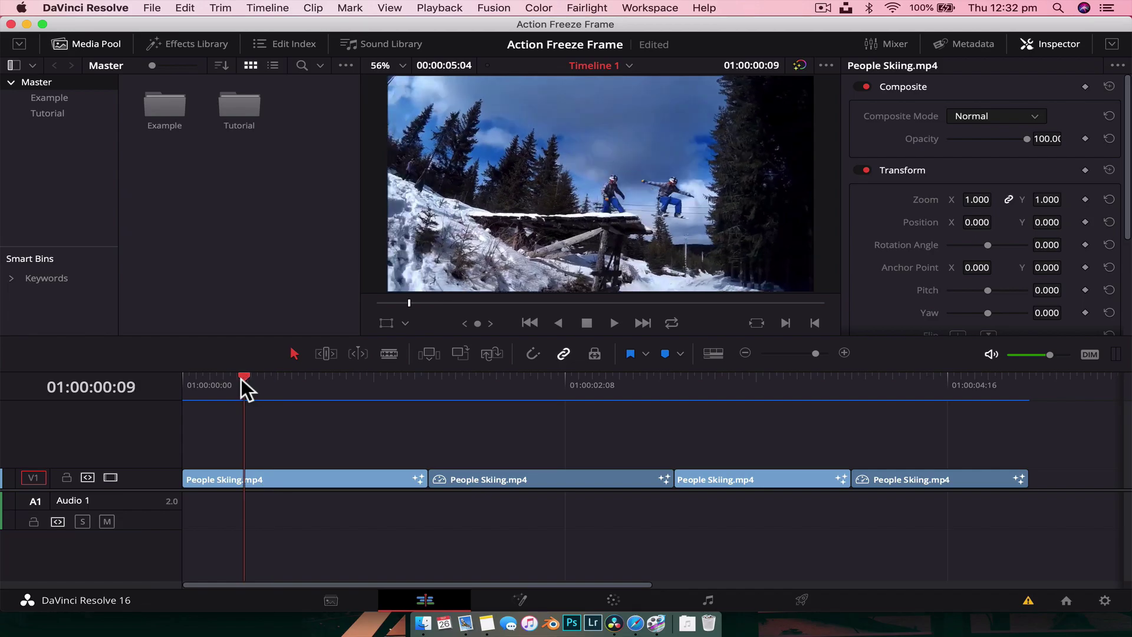
Step: Scrub the Timeline 1 playhead around the jump to preview the frozen-skier edit
drag(242, 378, 271, 373)
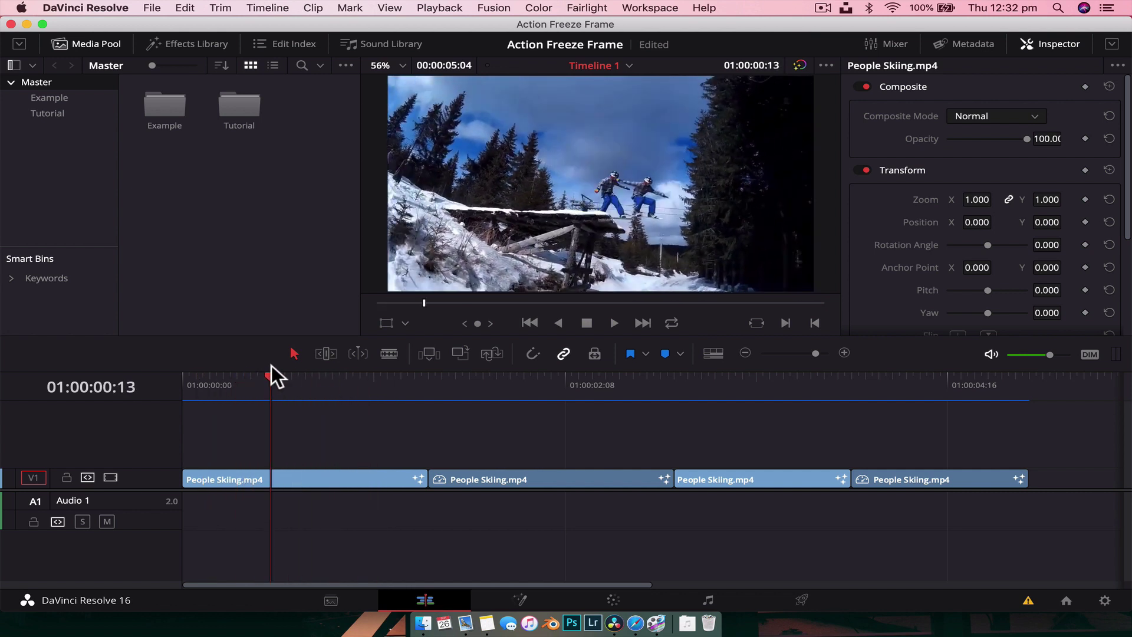
drag(271, 369, 332, 385)
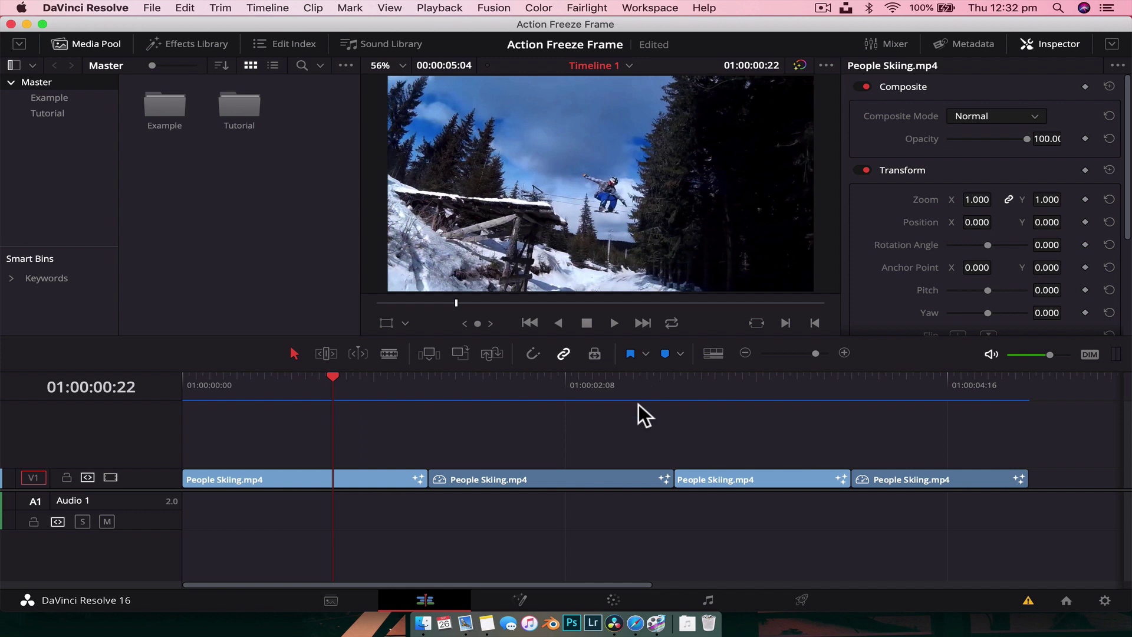
click(526, 597)
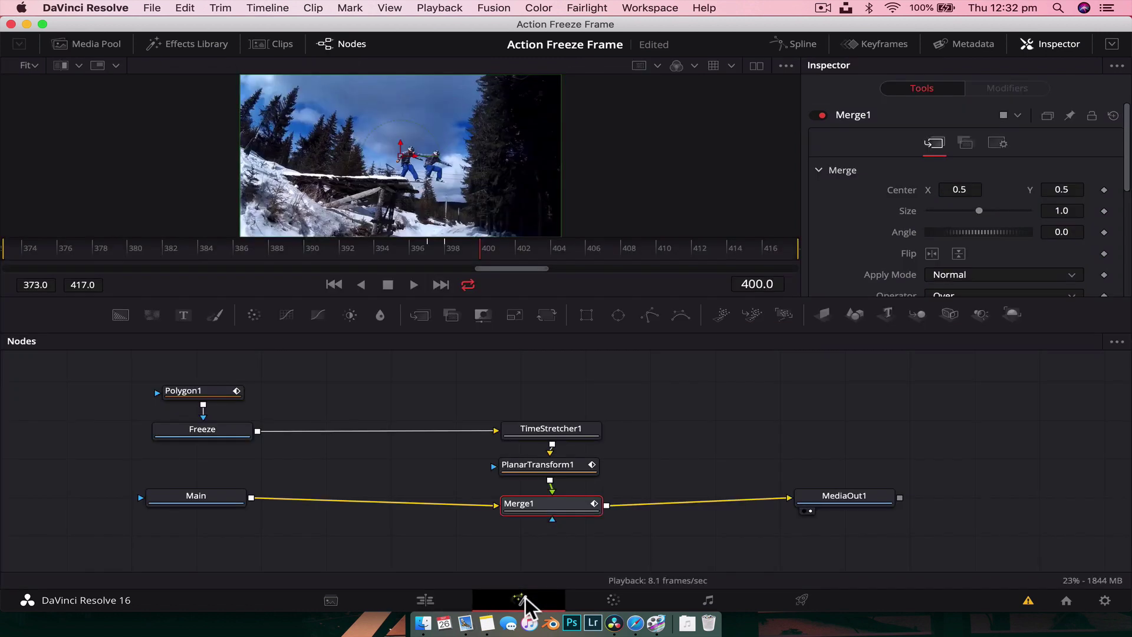
drag(695, 383, 154, 473)
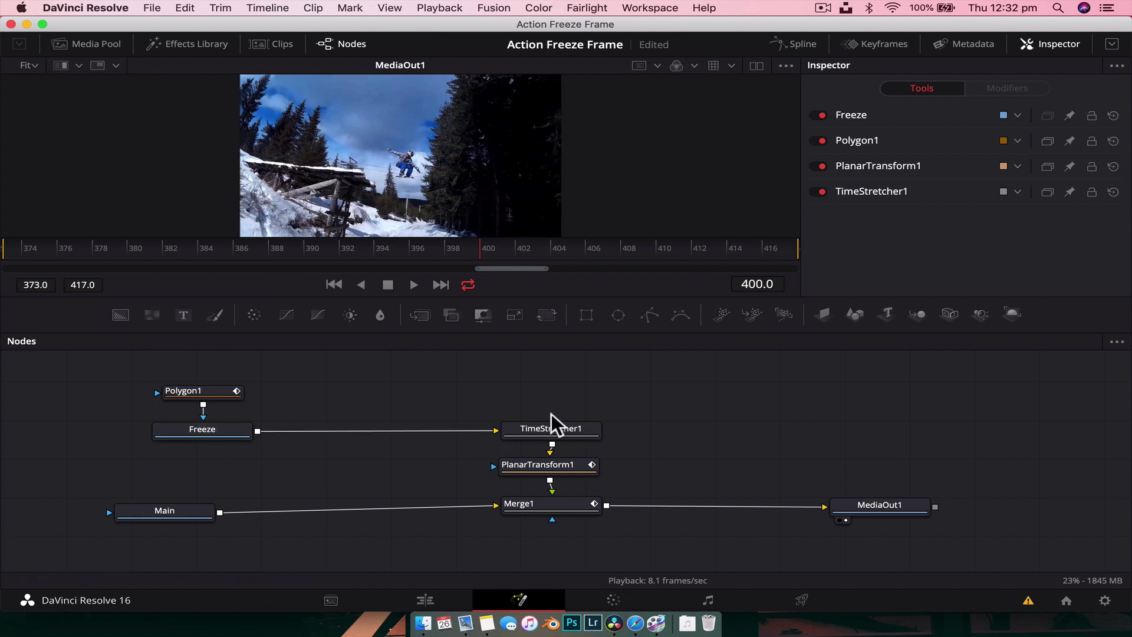
click(551, 430)
click(540, 473)
click(337, 463)
click(190, 394)
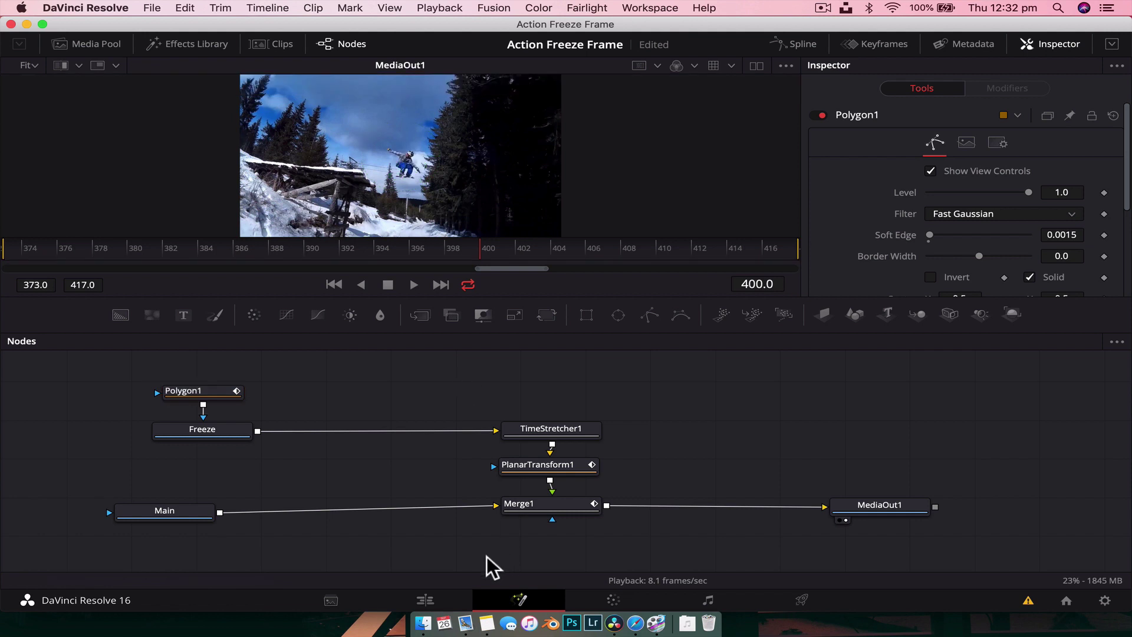
click(426, 591)
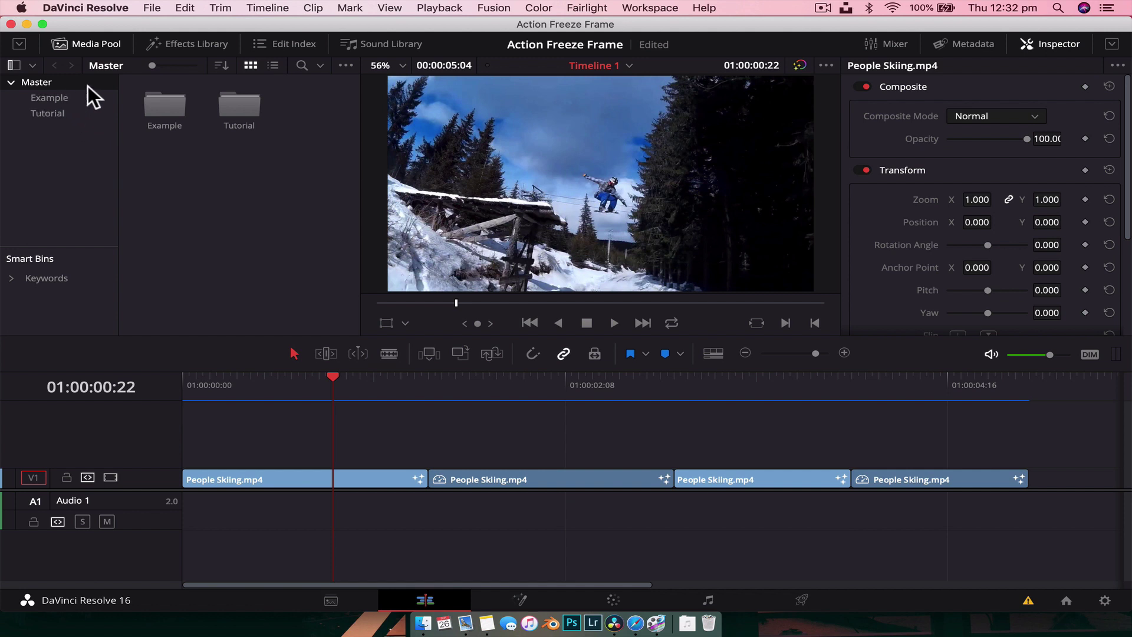
Step: Create a new empty Timeline 2 from the Example bin
double_click(168, 102)
right_click(221, 186)
mouse_move(259, 196)
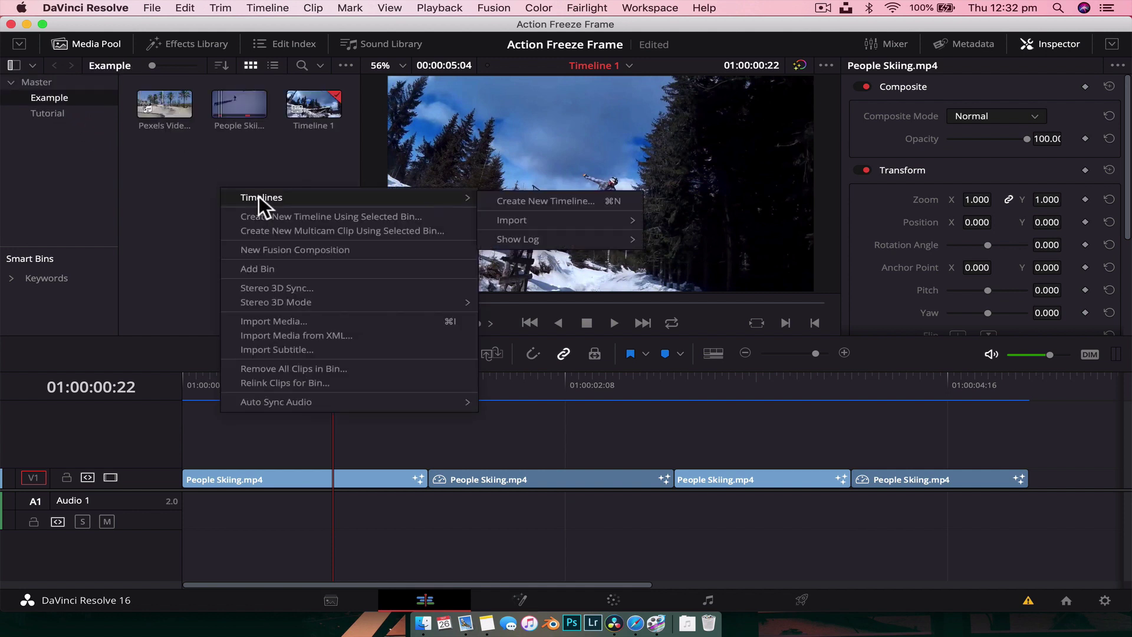
click(500, 199)
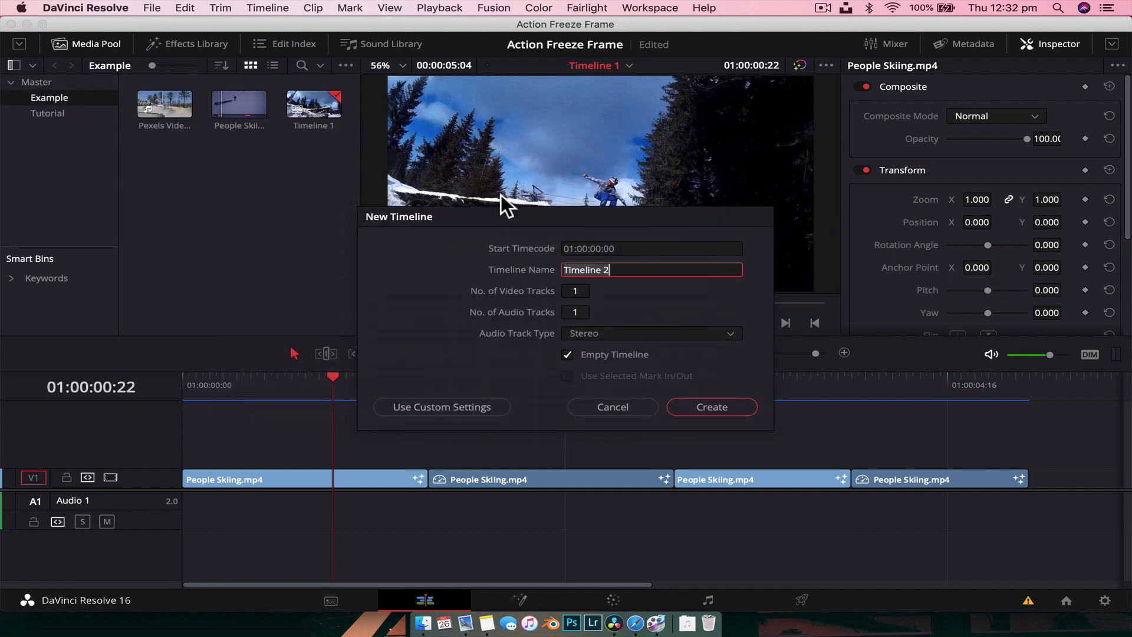
key(Return)
Step: Mark an In/Out excerpt of People Skiing.mp4 around the jump, place it on Timeline 2, and open Fusion
click(238, 108)
double_click(232, 108)
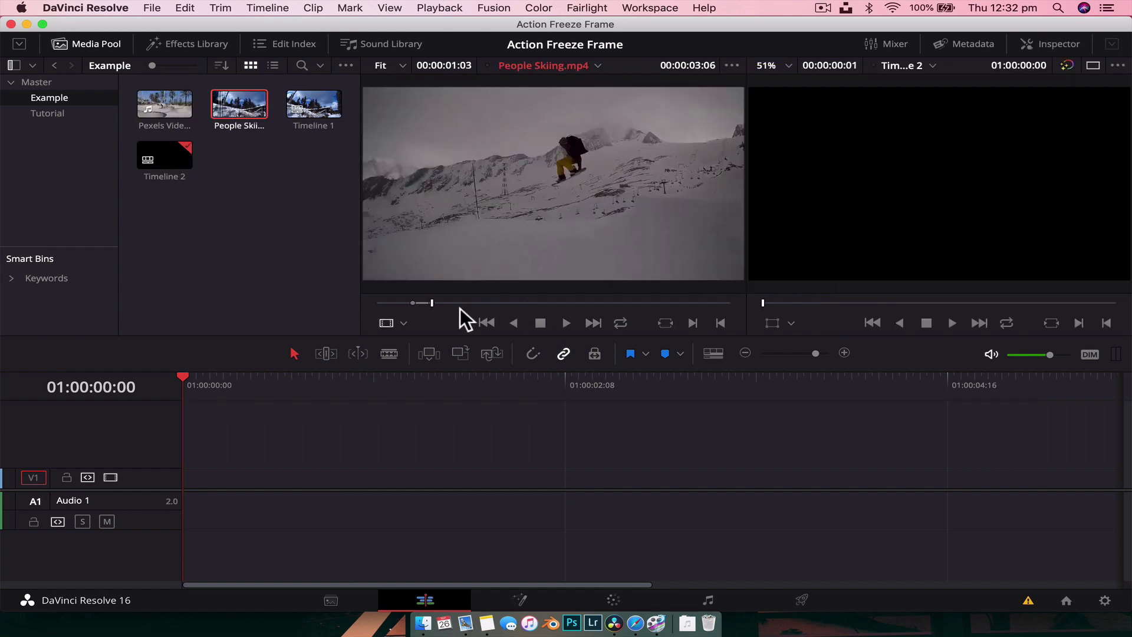
drag(420, 303, 618, 303)
key(i)
key(o)
drag(491, 277, 184, 483)
drag(302, 392, 320, 389)
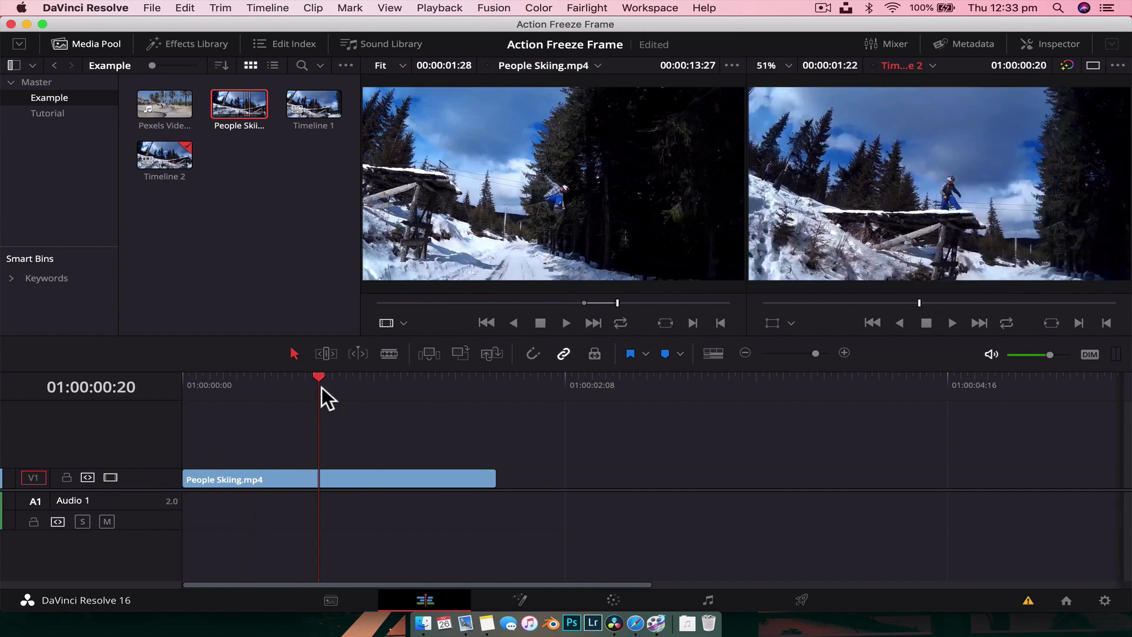
click(523, 598)
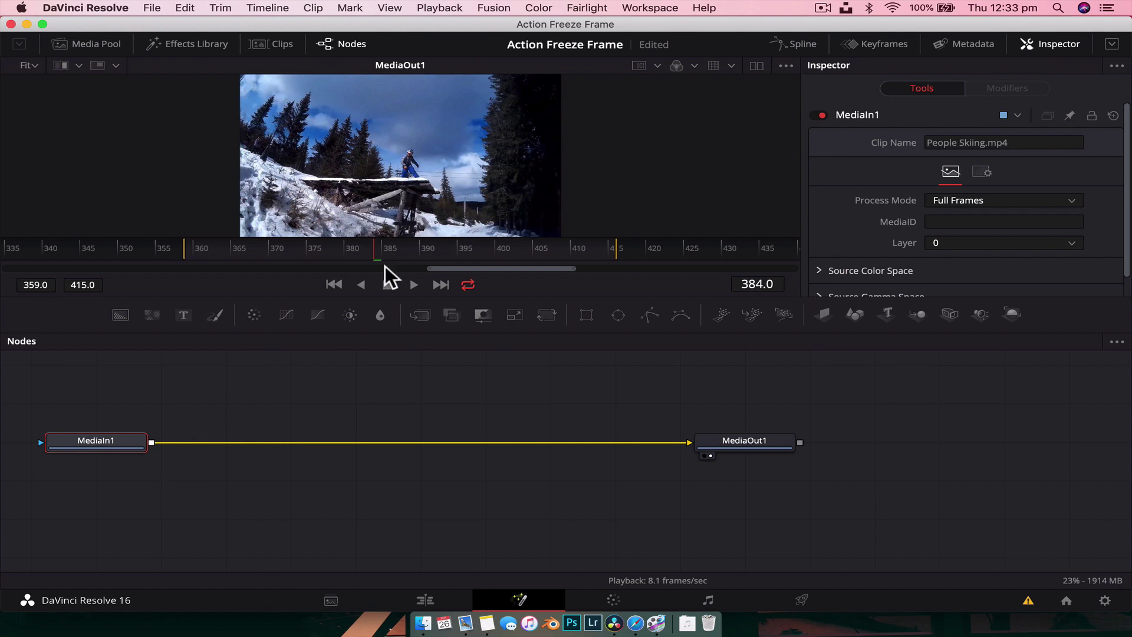
Step: Enlarge the viewer and move the MediaIn1 and MediaOut1 nodes down and right
drag(372, 295, 375, 341)
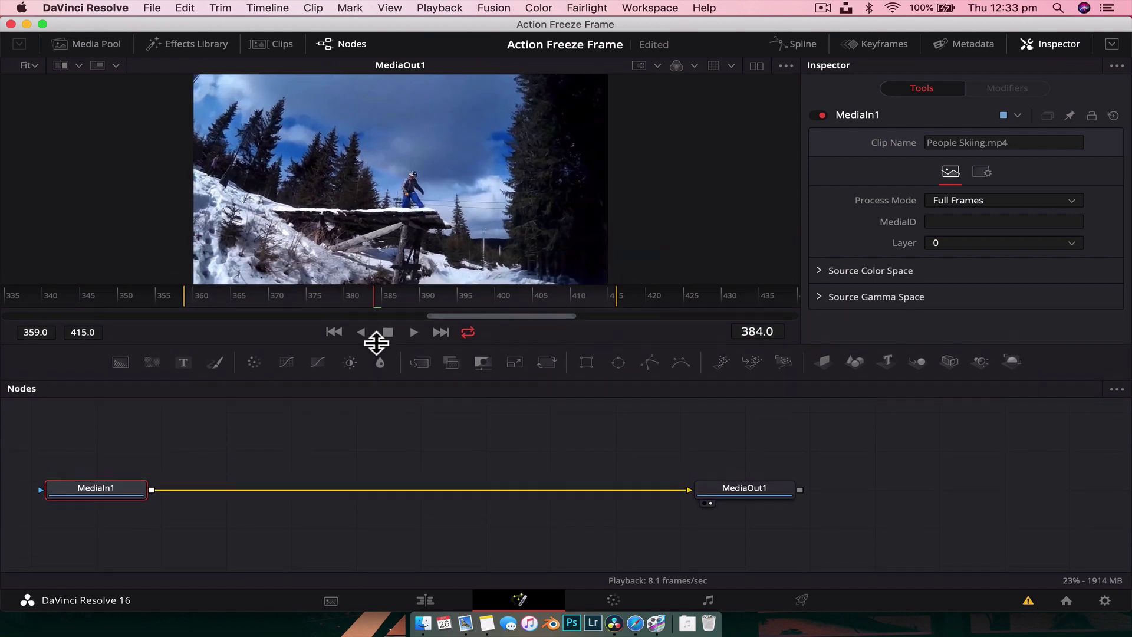
drag(130, 451, 837, 509)
drag(769, 493, 827, 517)
Step: Rename MediaIn1 to Main and scrub to frame 400 with the skier mid-jump
click(139, 512)
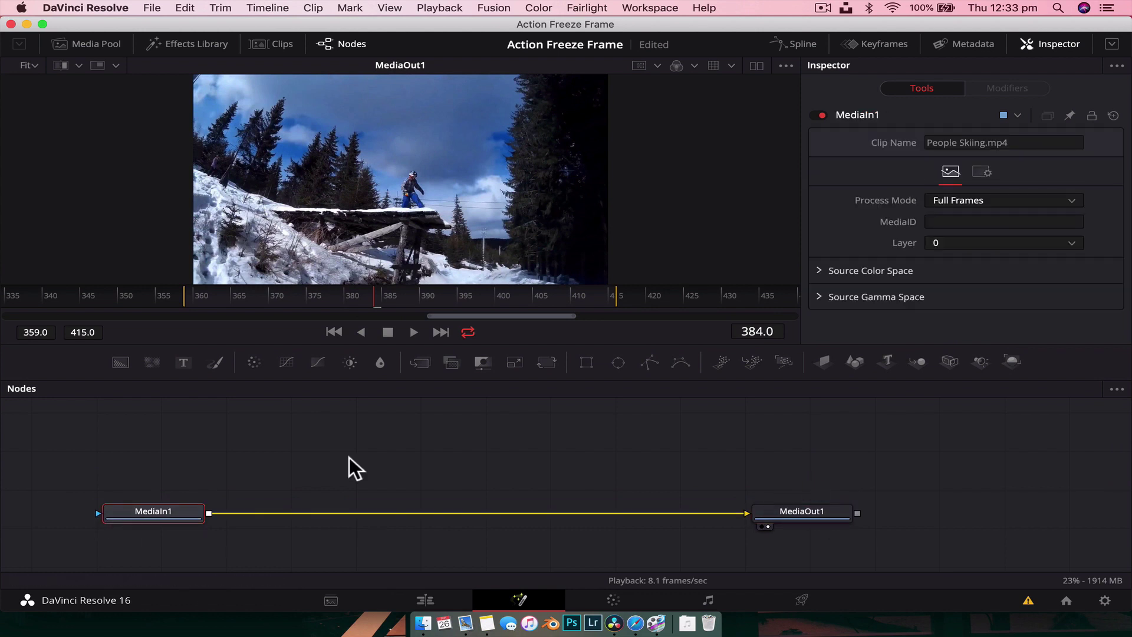
key(F2)
text(Main)
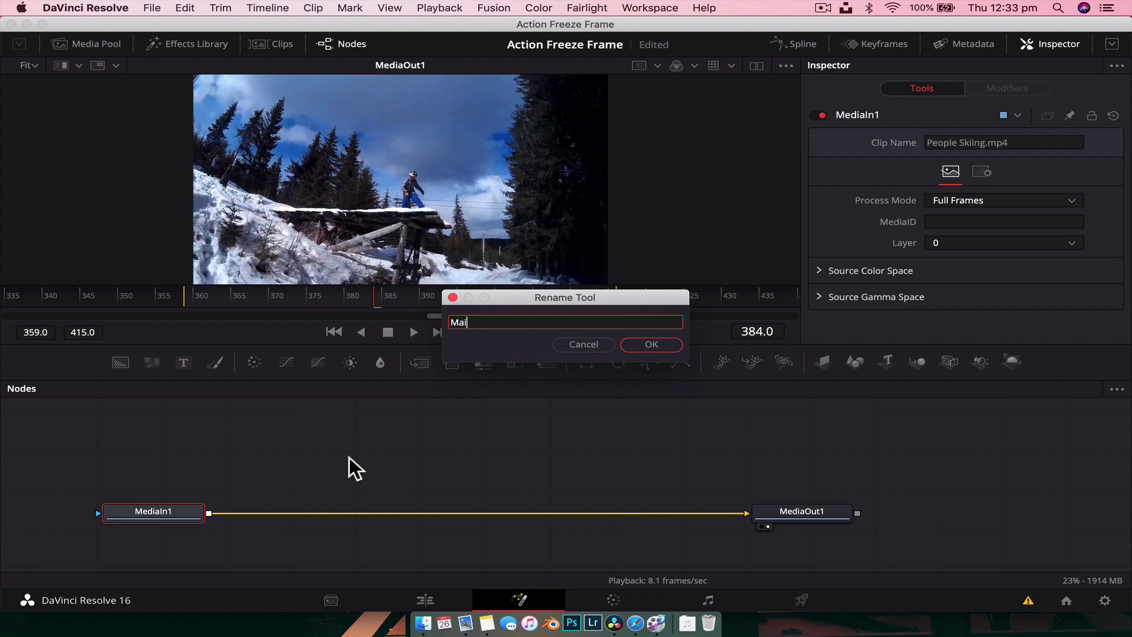
key(Return)
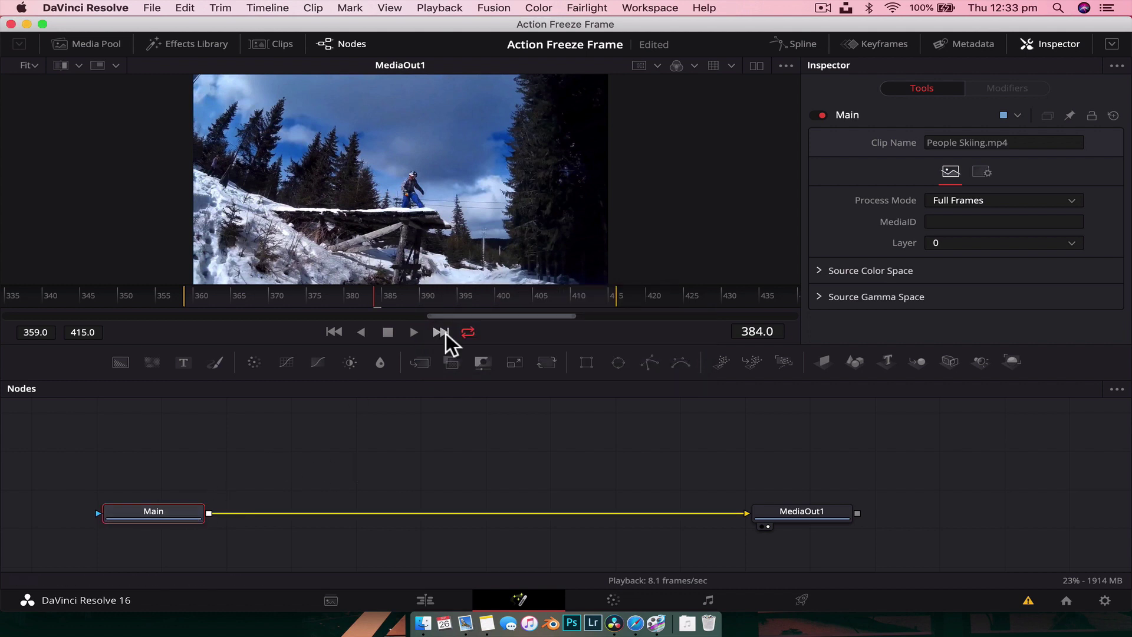
drag(370, 291, 461, 296)
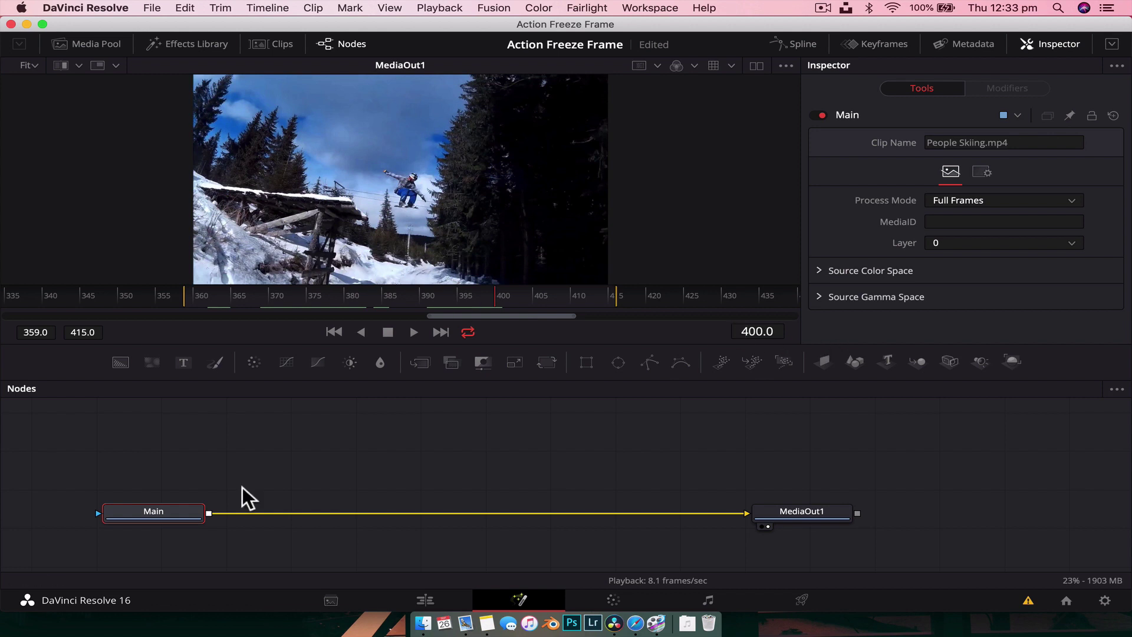
click(162, 458)
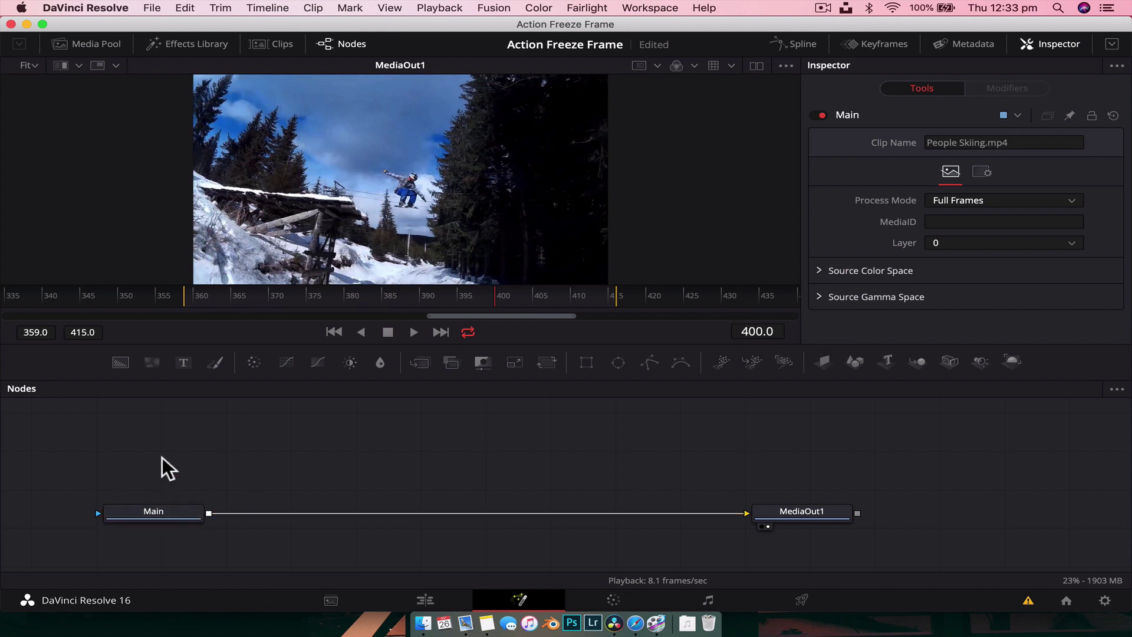
Step: Paste a copy of Main above it and rename the copy Freeze
key(ctrl+v)
drag(165, 452, 160, 440)
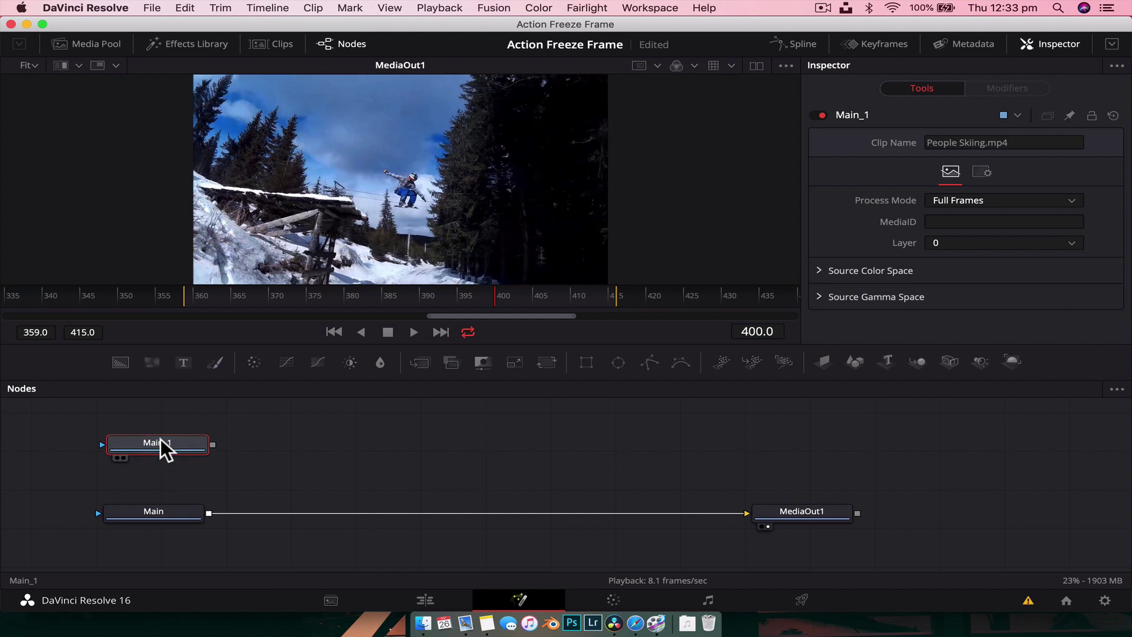
key(F2)
text(Freeze)
key(Return)
Step: Add a Time Stretcher node after Freeze and shift both nodes slightly left
key(shift+space)
text(time)
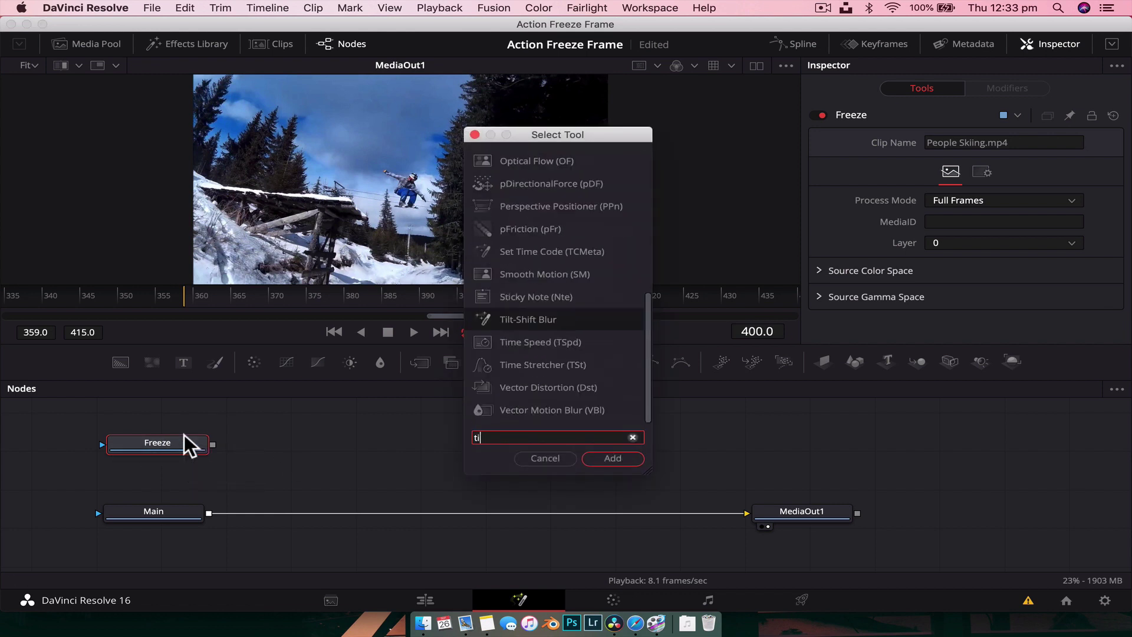
click(552, 207)
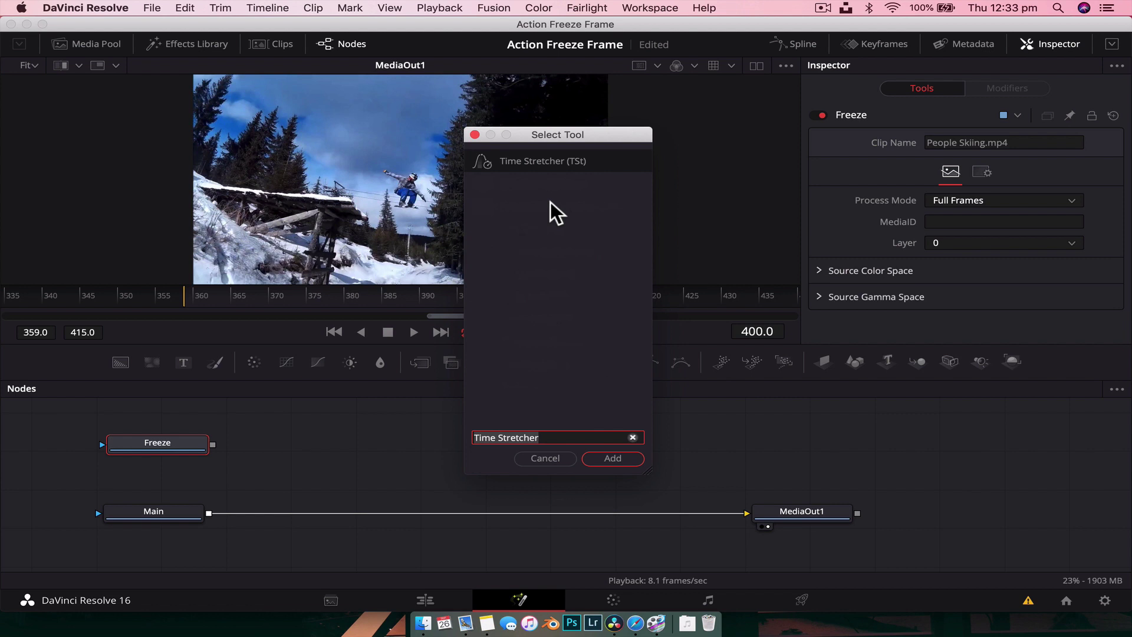
key(Return)
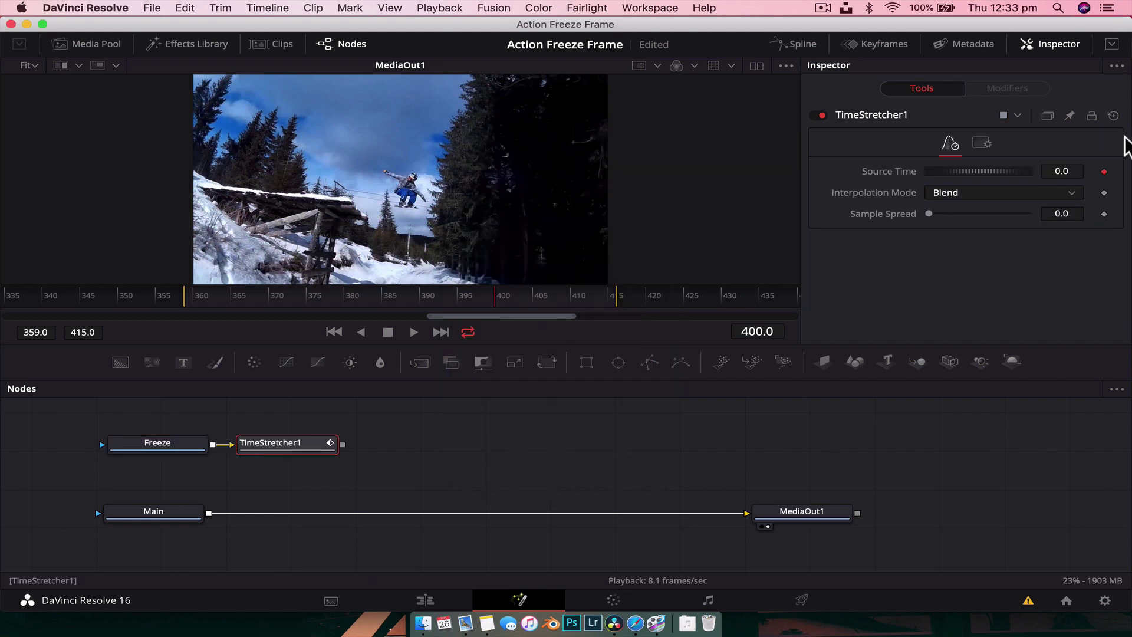
drag(139, 430, 279, 449)
click(341, 460)
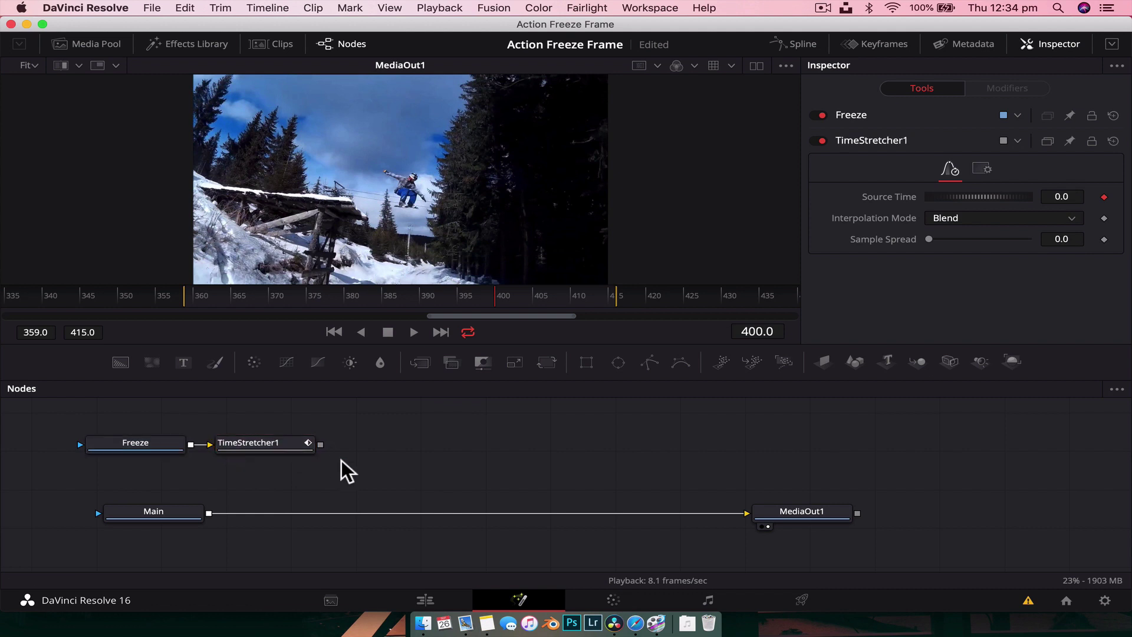
Step: Remove the Source Time keyframe, set TimeStretcher1's Source Time to 400, and confirm the frame stays frozen
click(270, 447)
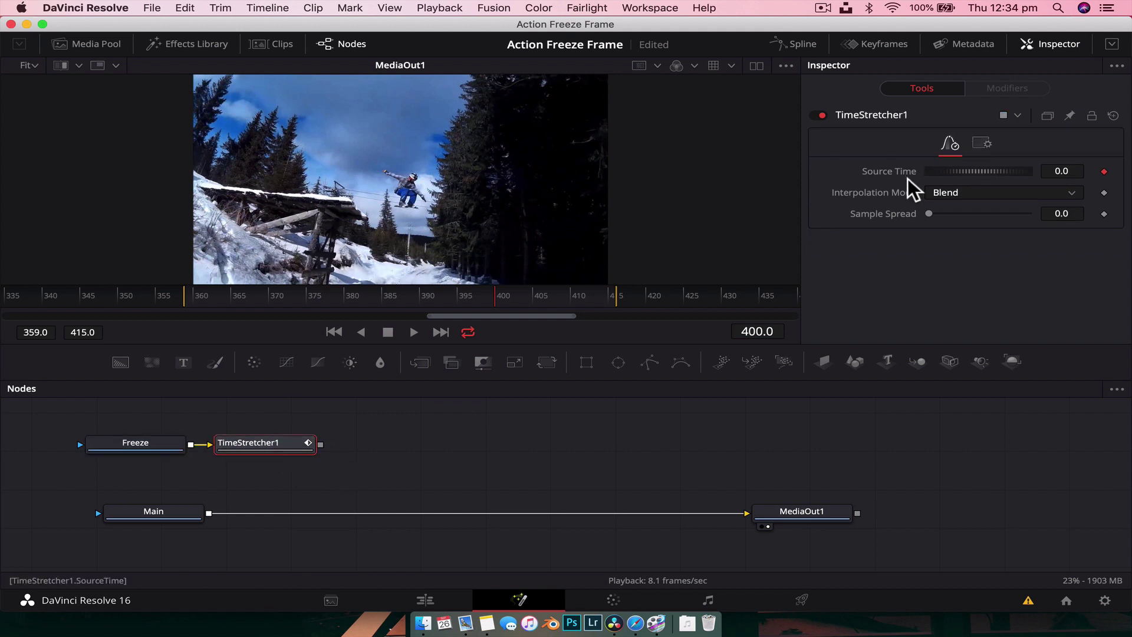
click(1104, 171)
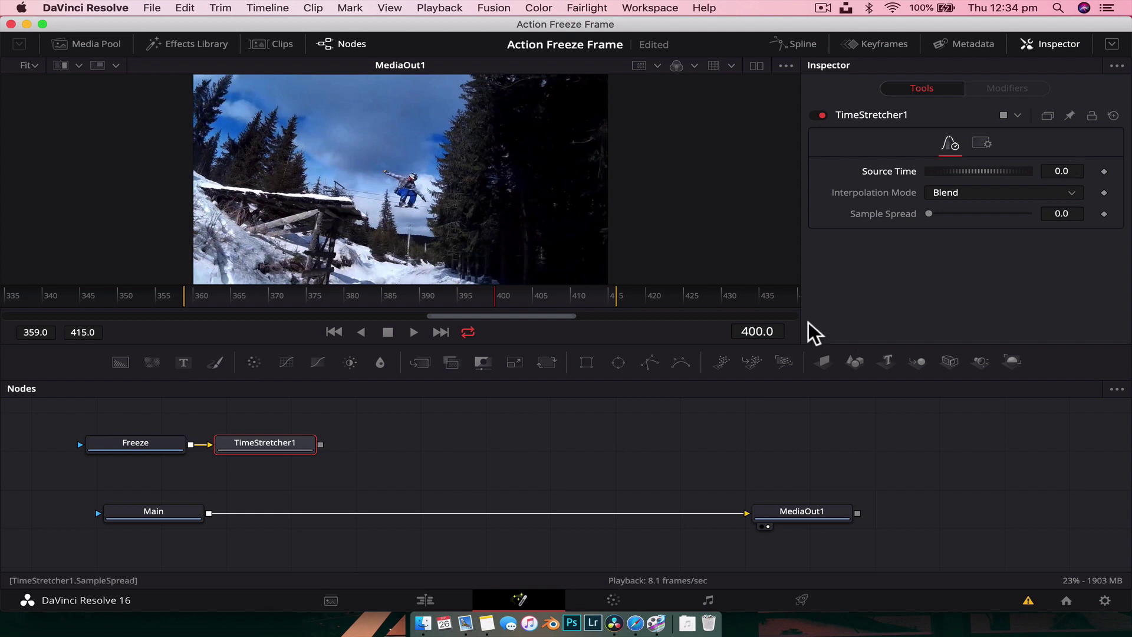
click(1073, 170)
key(Tab)
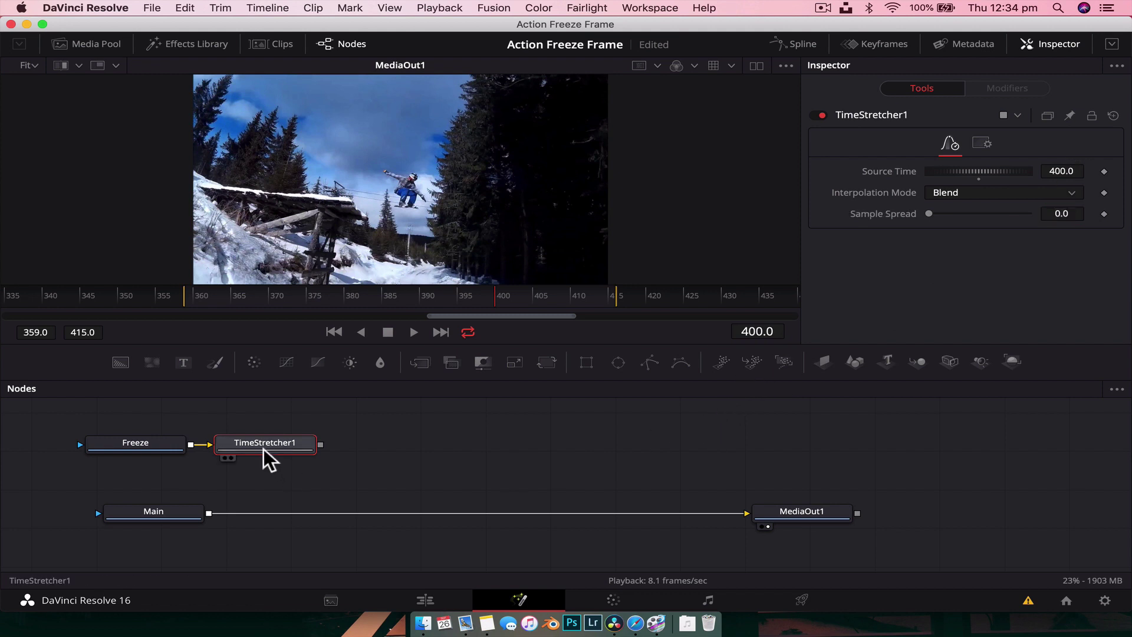
key(2)
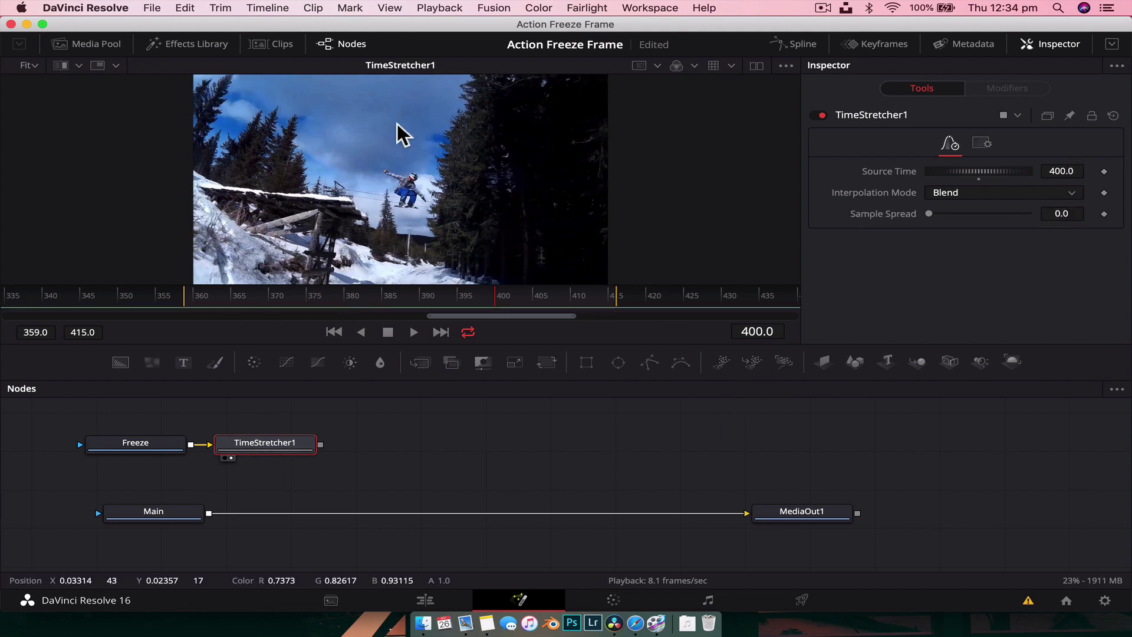
click(473, 287)
drag(473, 289, 263, 308)
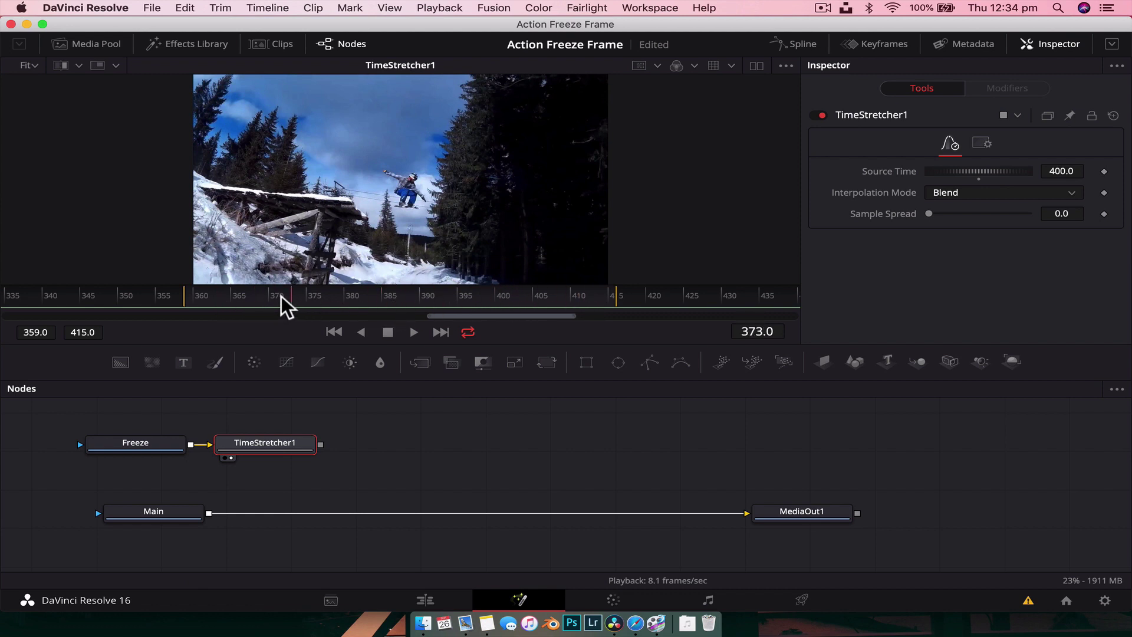
Step: Show MediaOut1 in the viewer, review the Freeze and TimeStretcher1 settings, and add a Polygon mask to Freeze
click(809, 521)
key(1)
drag(135, 405, 405, 443)
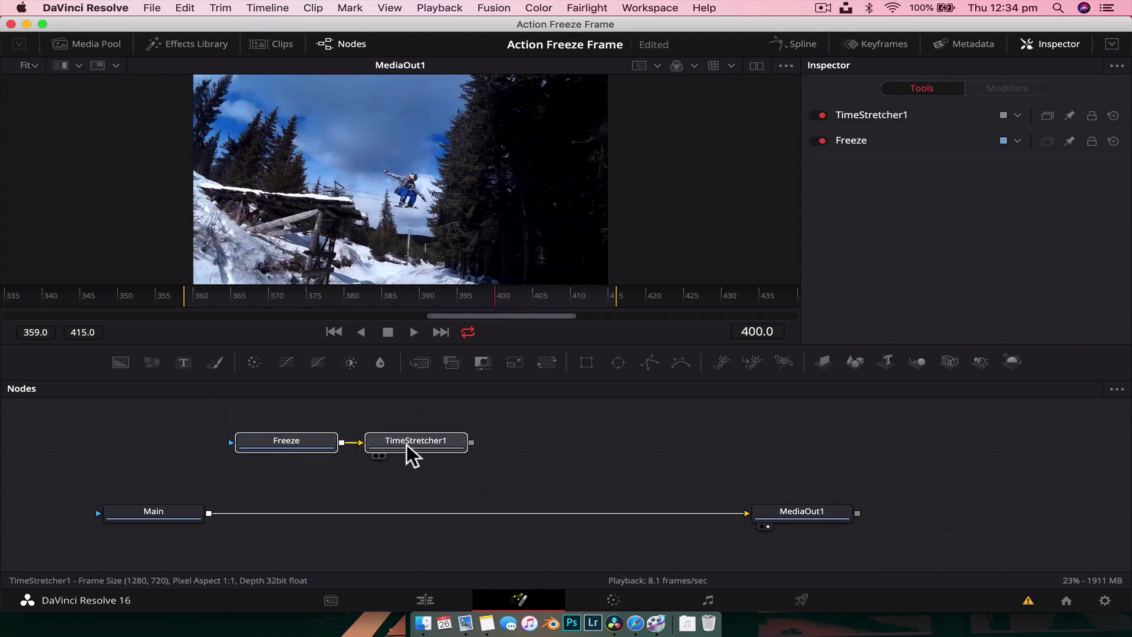
click(285, 444)
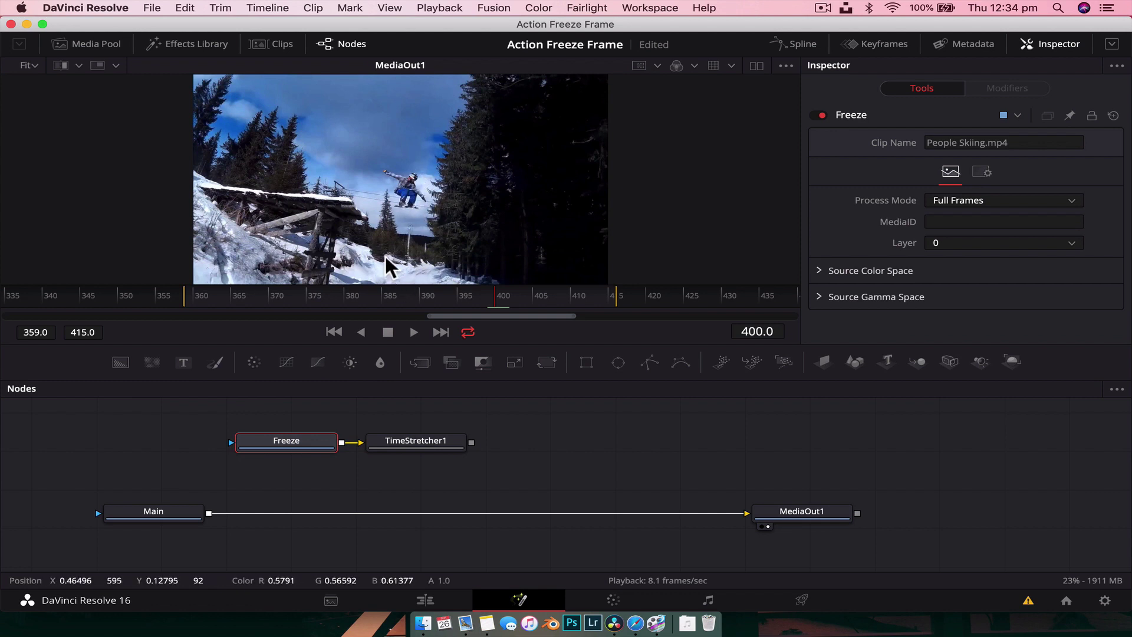
click(422, 445)
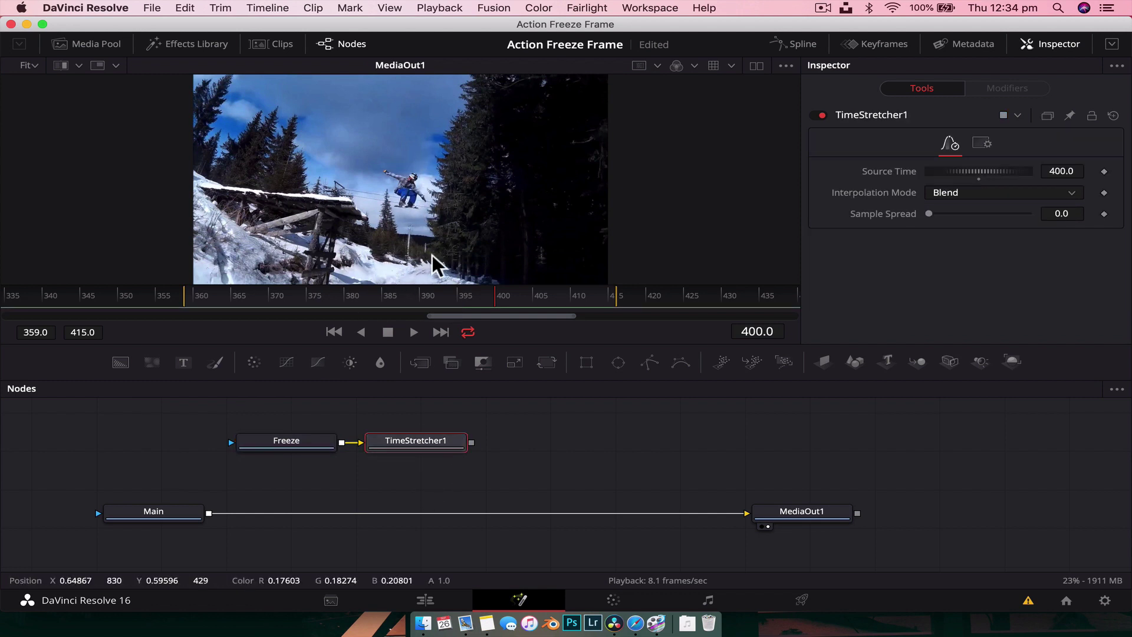
click(288, 441)
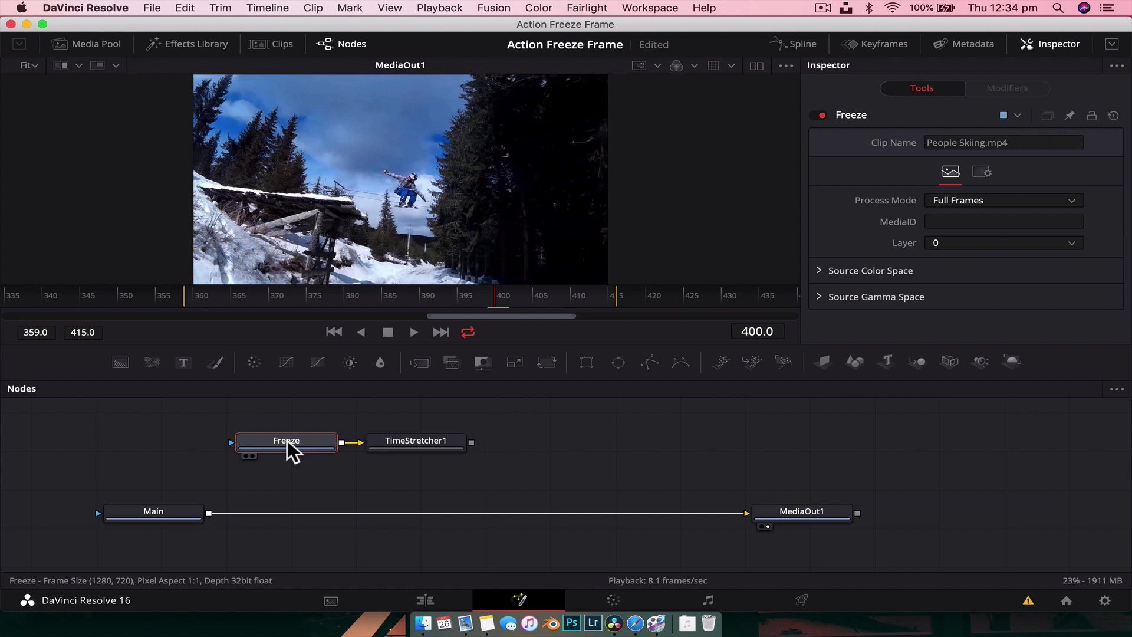
click(646, 357)
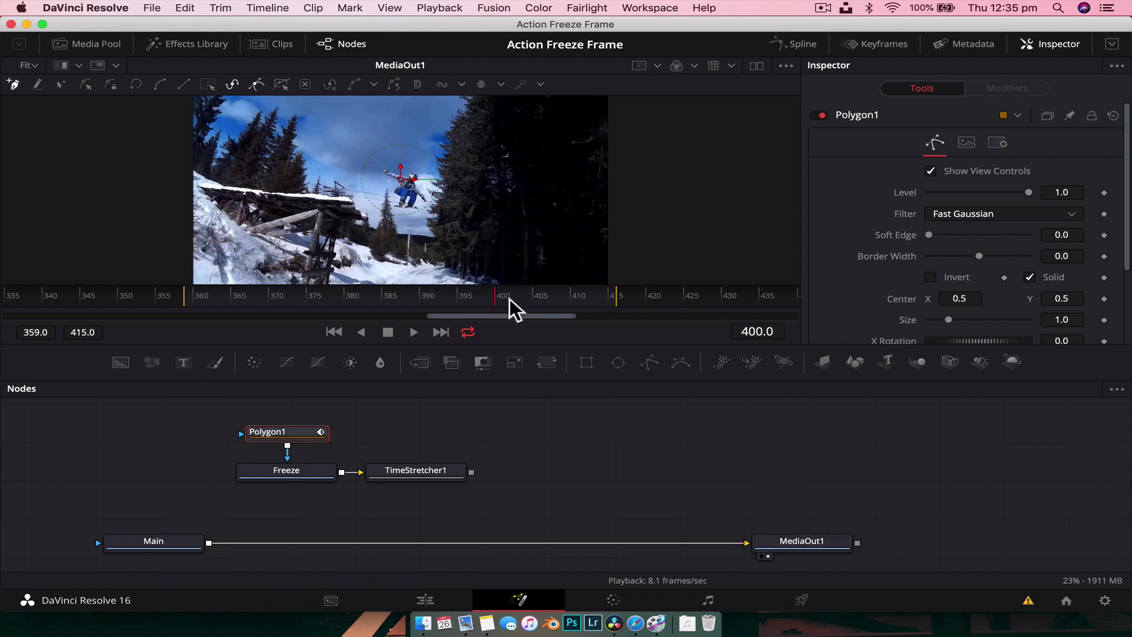
Step: Zoom in and start the polygon mask at the snowboarder's raised hand, tracing down the arm
scroll(394, 156, up, 5)
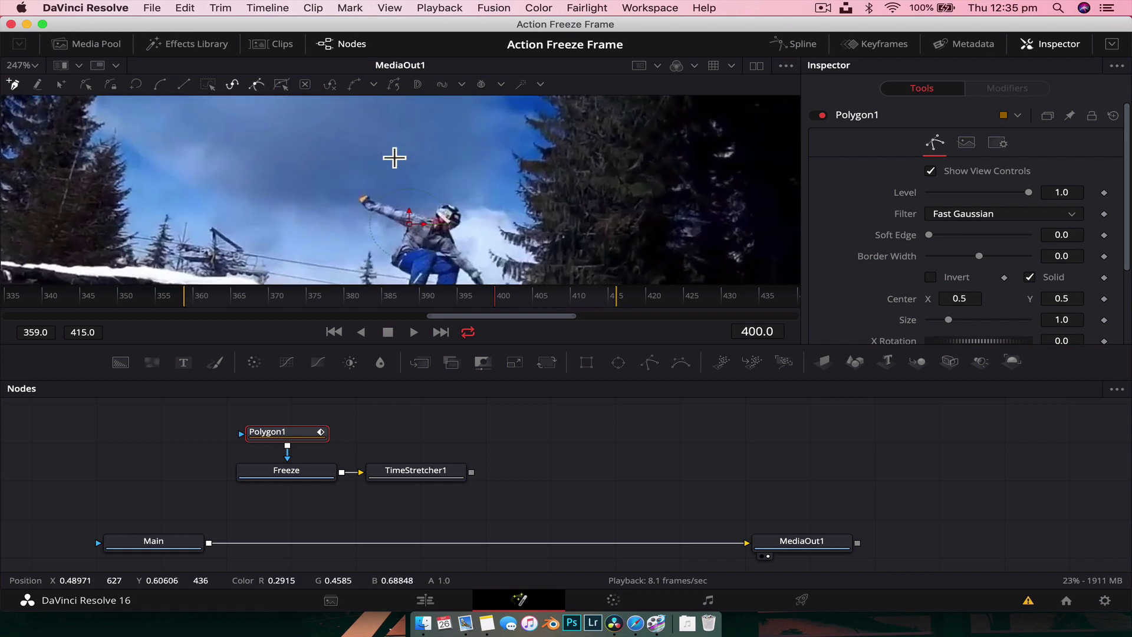
scroll(487, 191, up, 1)
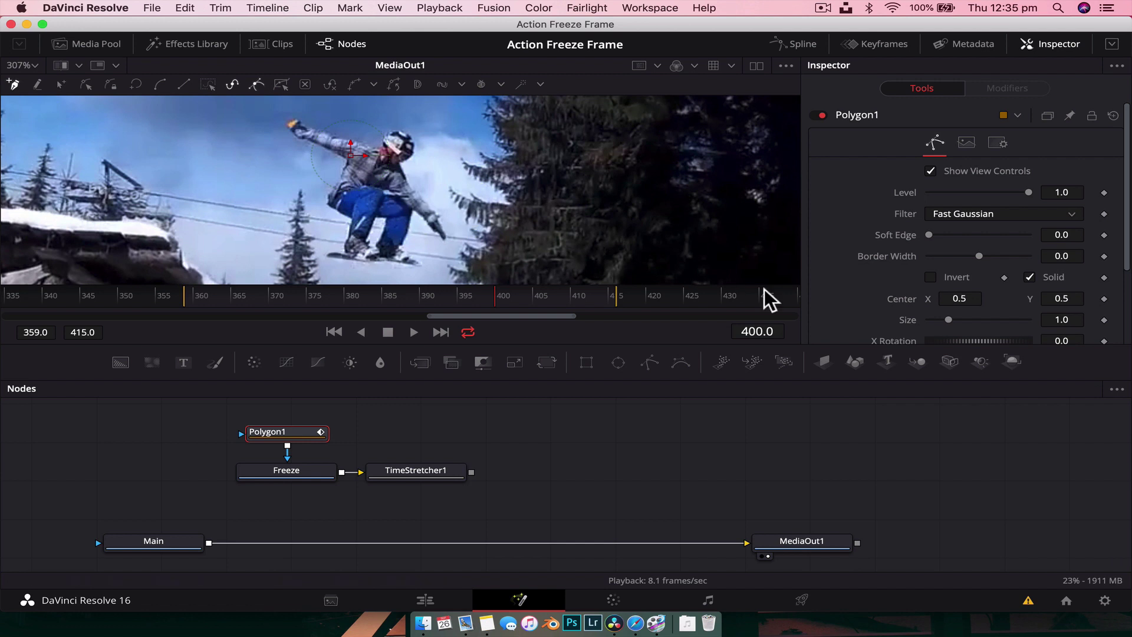
click(285, 123)
click(290, 132)
click(298, 138)
click(306, 140)
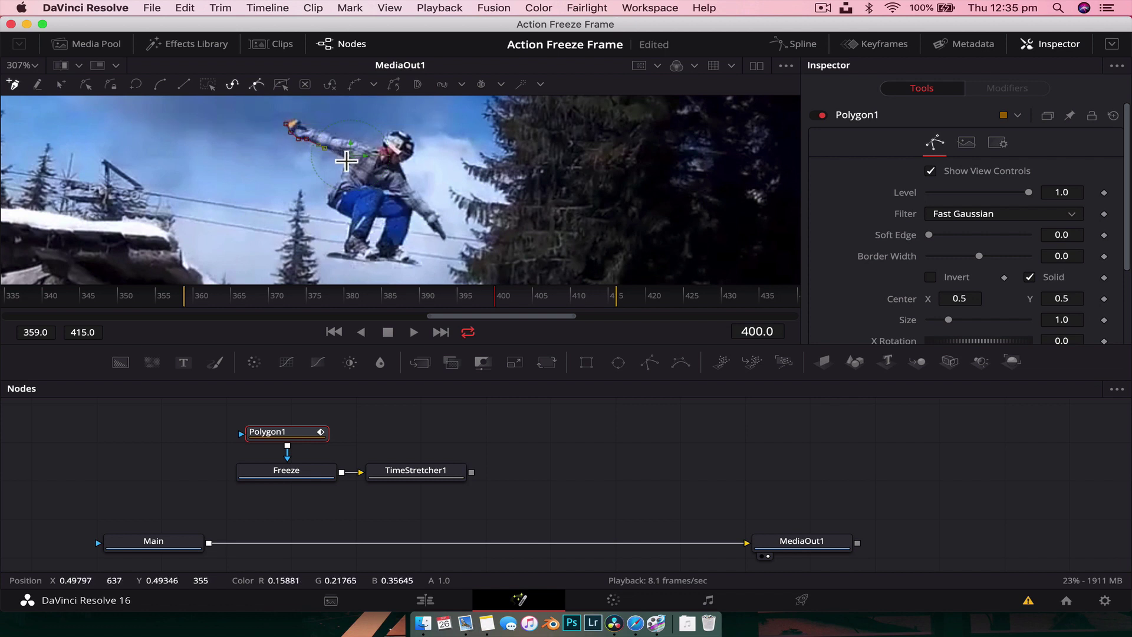
click(343, 164)
Step: Continue the mask outline down past the pants and around the legs, board and back arm
click(344, 167)
click(339, 175)
click(335, 182)
click(330, 190)
mouse_move(329, 202)
mouse_down()
mouse_move(422, 266)
mouse_move(407, 226)
mouse_move(422, 214)
mouse_move(445, 235)
mouse_move(408, 183)
mouse_move(411, 144)
mouse_move(389, 129)
mouse_move(372, 144)
mouse_move(290, 124)
mouse_up()
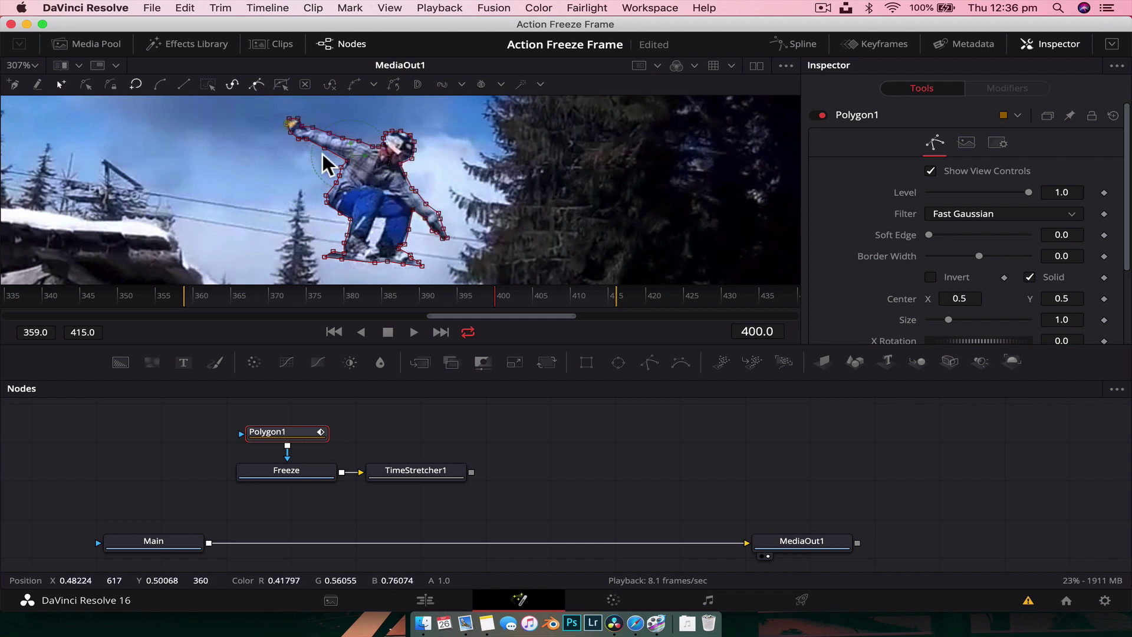
click(404, 469)
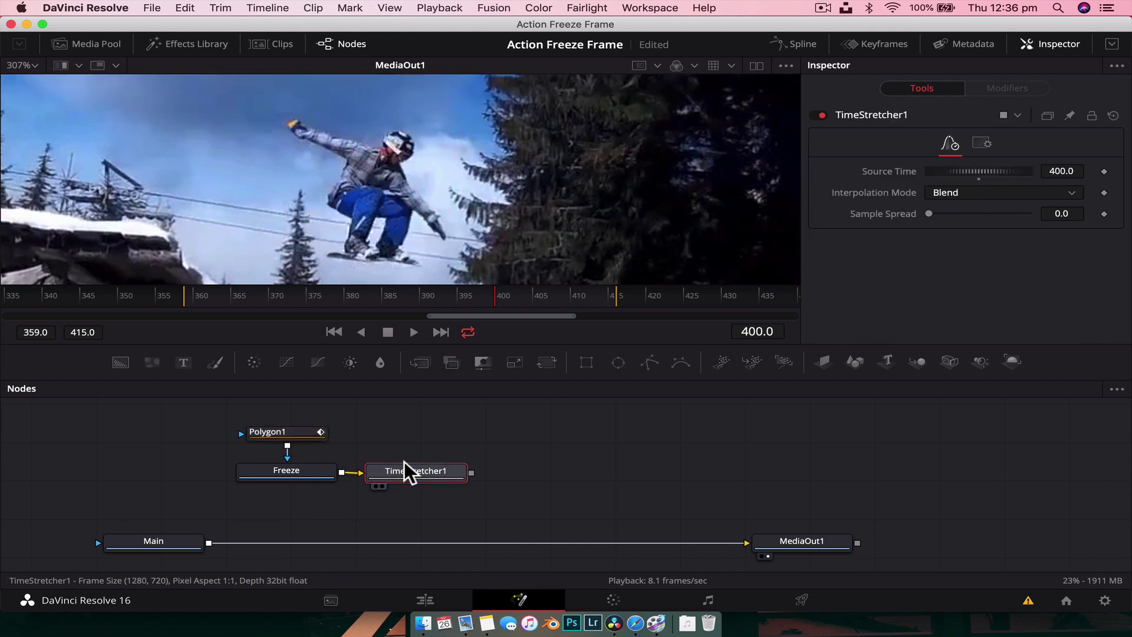
Step: View the TimeStretcher1 cut-out and set Polygon1's Soft Edge to 0.0009
key(1)
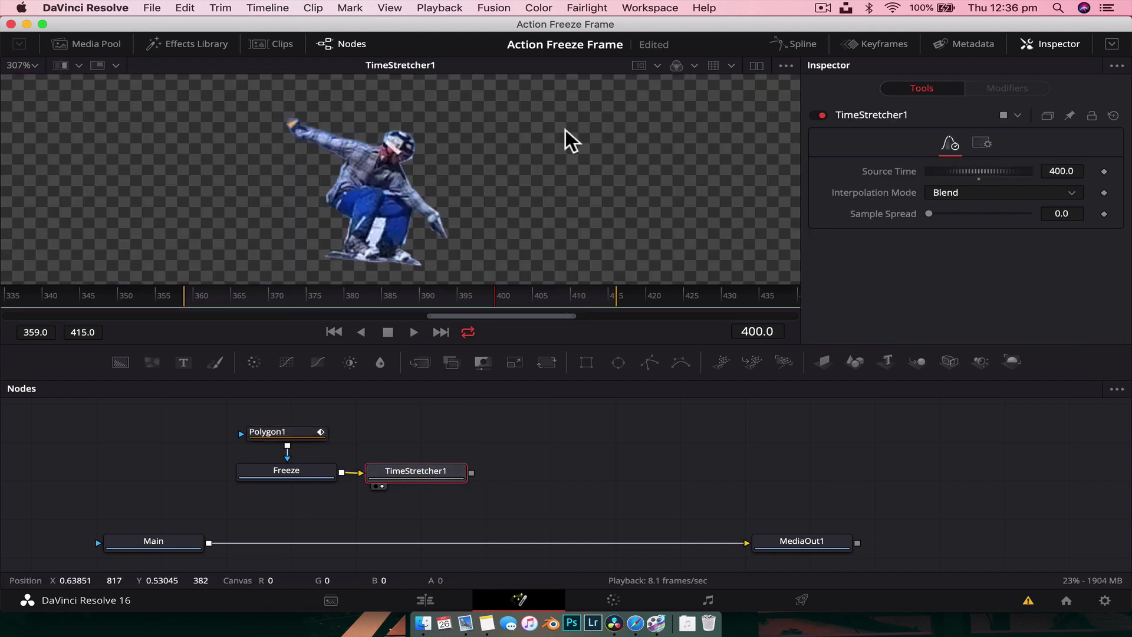
scroll(564, 130, up, 2)
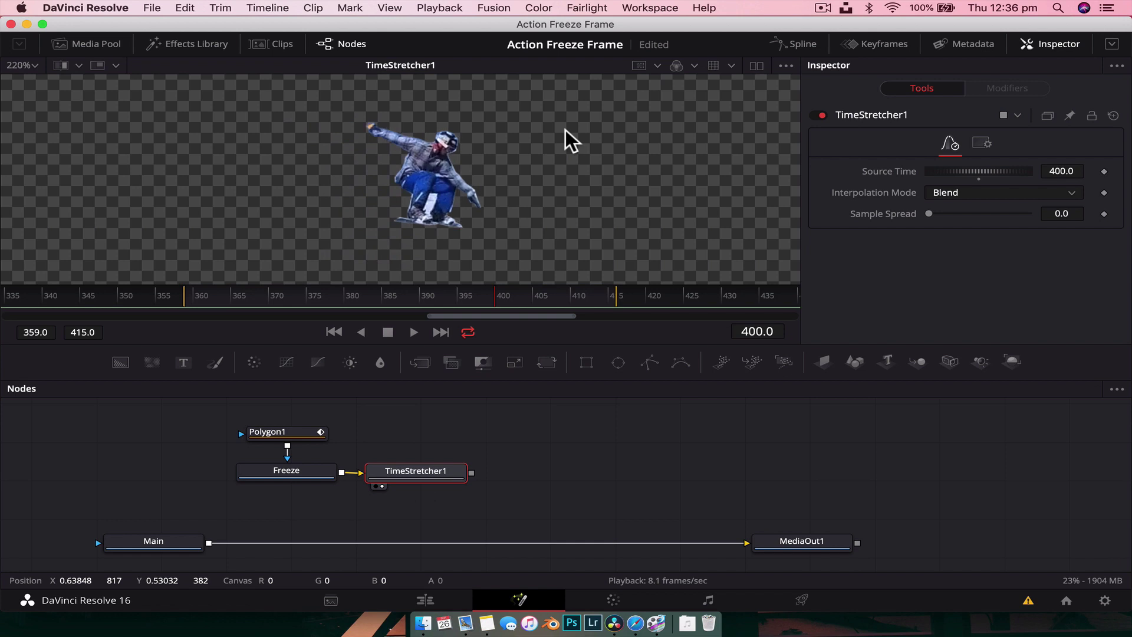
click(297, 431)
drag(1058, 235, 1067, 235)
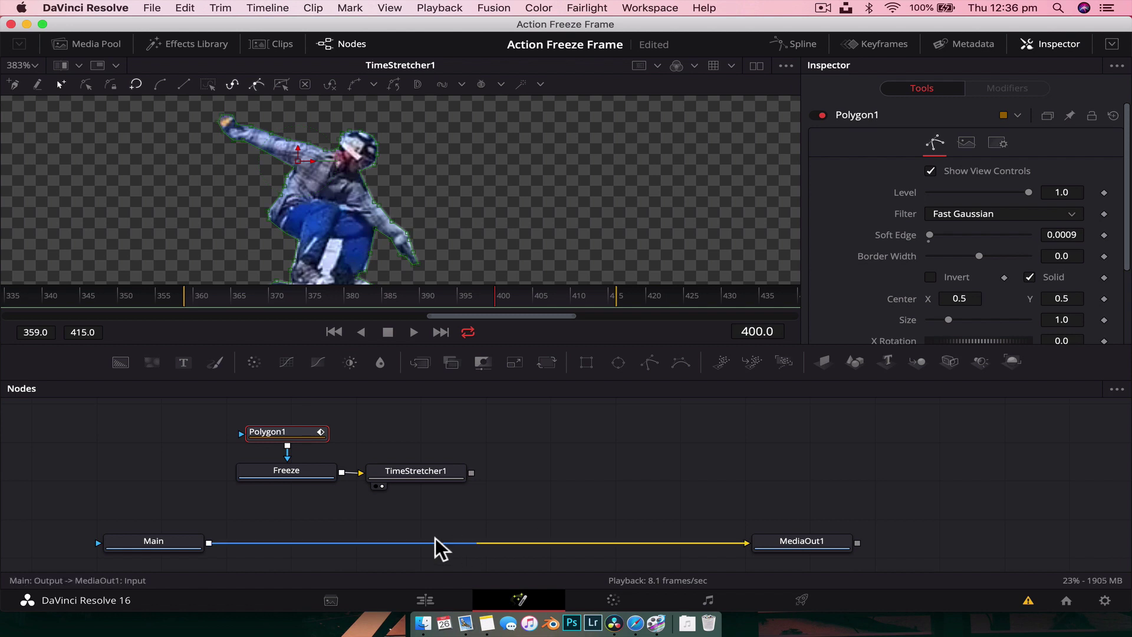
Step: Return the viewer to the MediaOut1 final output and zoom back out
click(422, 475)
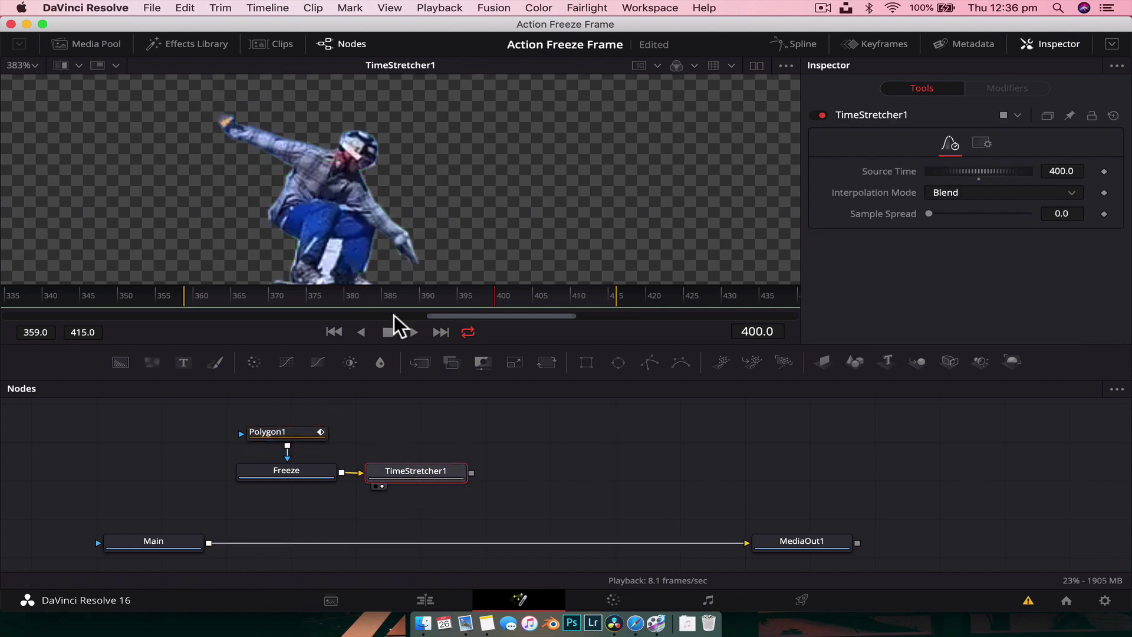
click(822, 541)
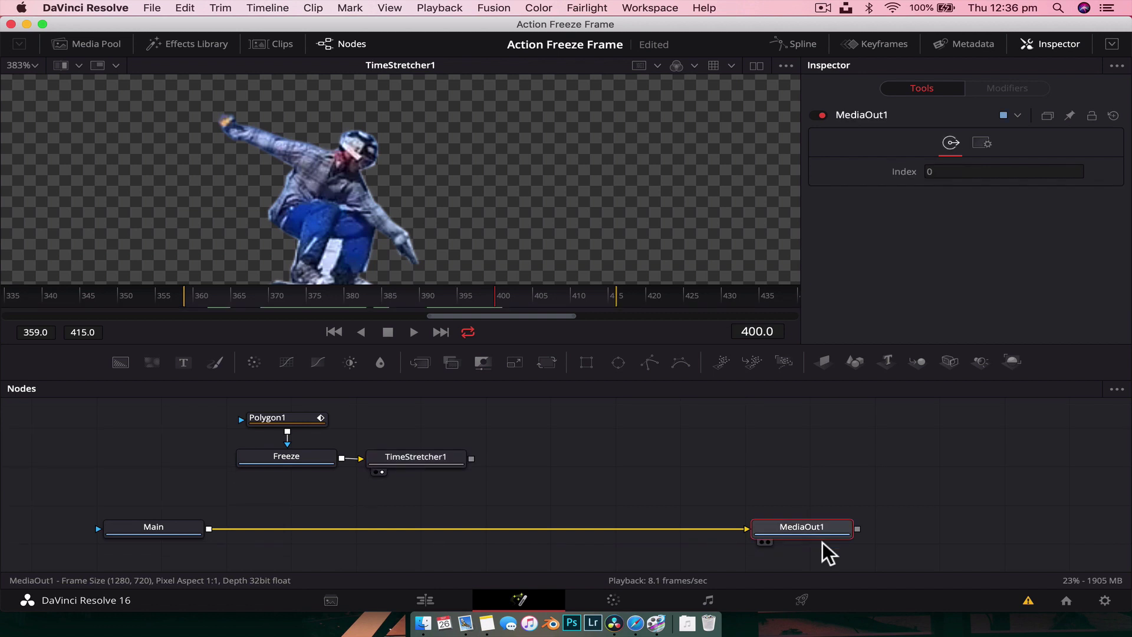
key(2)
scroll(558, 239, down, 5)
scroll(559, 240, down, 1)
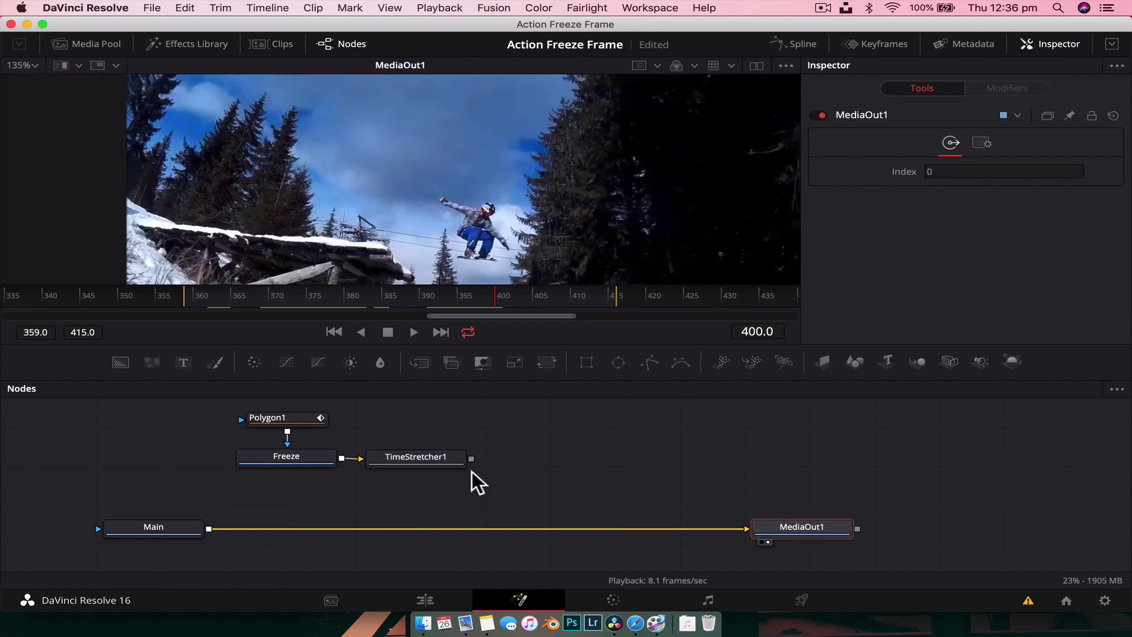
Step: Drop TimeStretcher1's output onto the Main–MediaOut1 link to create Merge1, and preview around frame 400
drag(472, 458, 208, 527)
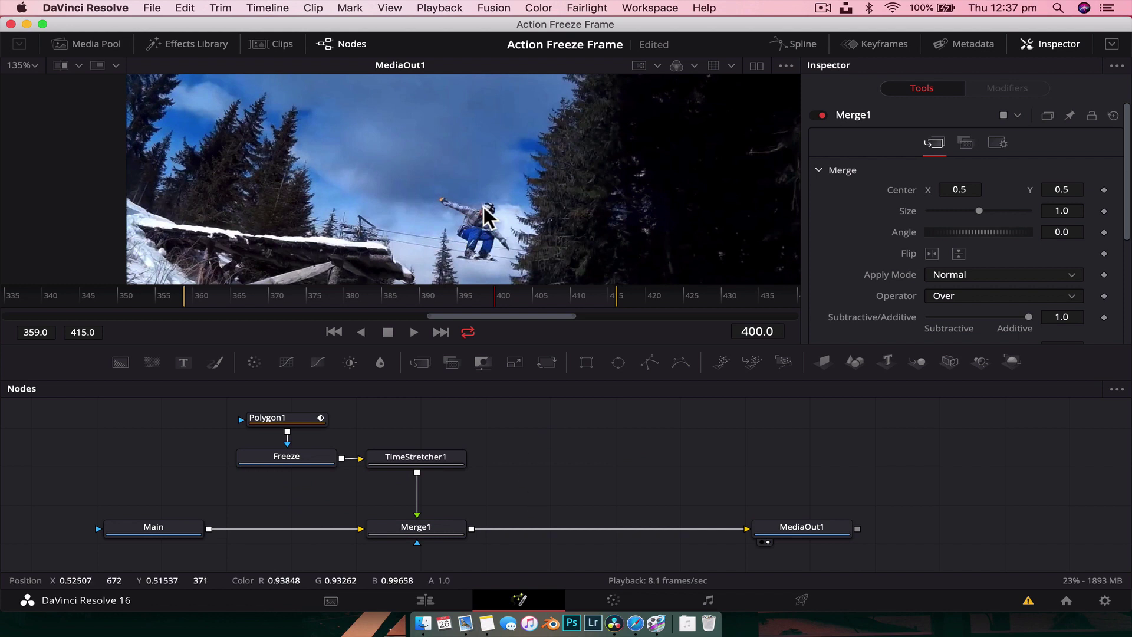
scroll(483, 200, down, 3)
drag(359, 287, 496, 298)
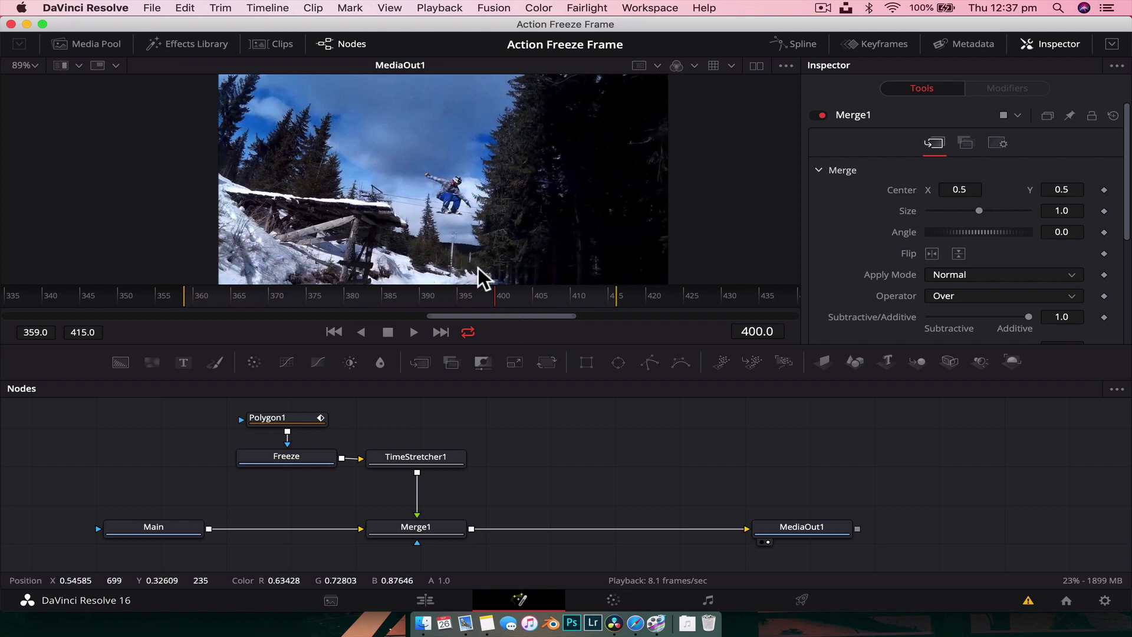
mouse_move(479, 298)
mouse_down()
mouse_move(338, 295)
mouse_move(498, 295)
mouse_up()
click(170, 532)
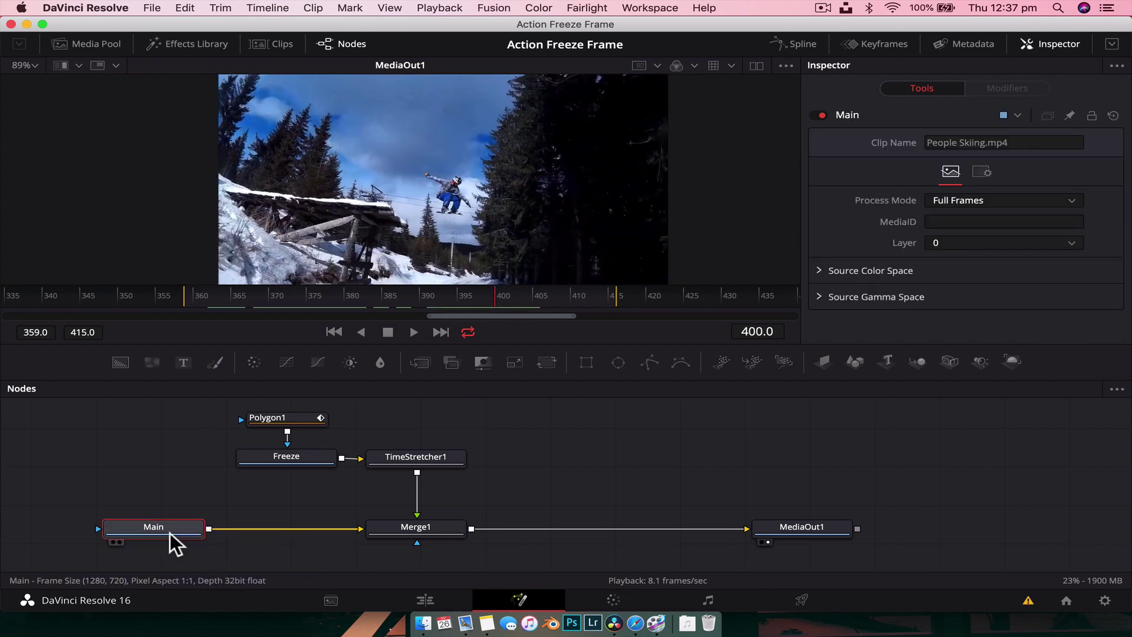
Step: Add a PlanarTracker node after Main by searching 'planar' in the tool search
key(shift+space)
text(planar)
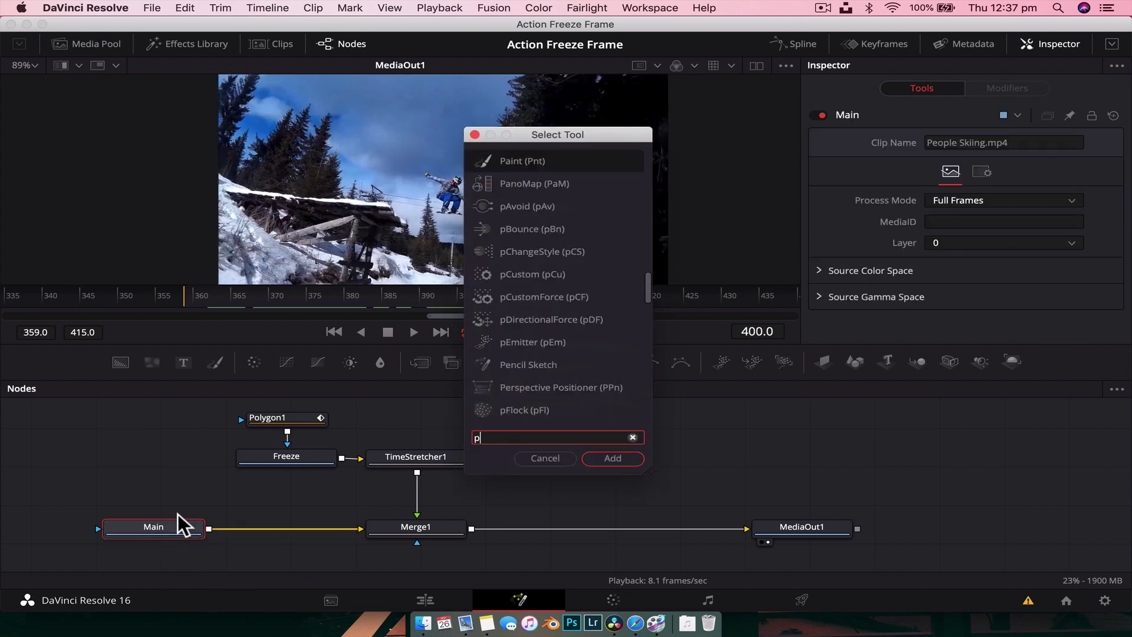
key(Return)
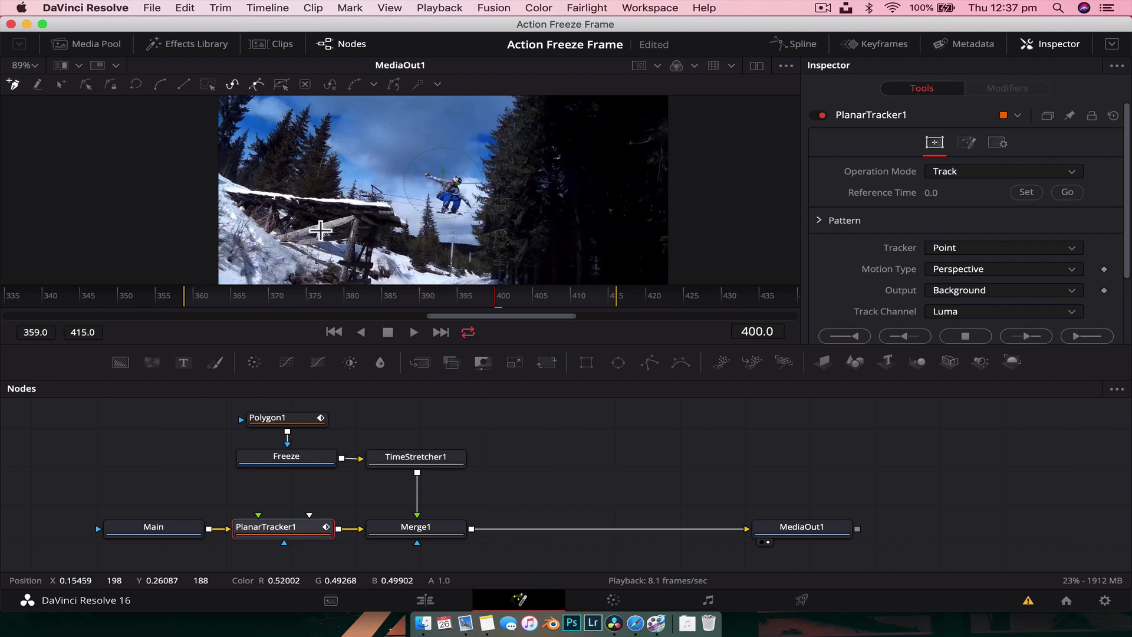
Step: Outline the snowy wooden ramp as the tracking area and set Reference Time to frame 400
drag(242, 207, 287, 277)
click(374, 280)
click(386, 241)
click(390, 222)
click(241, 207)
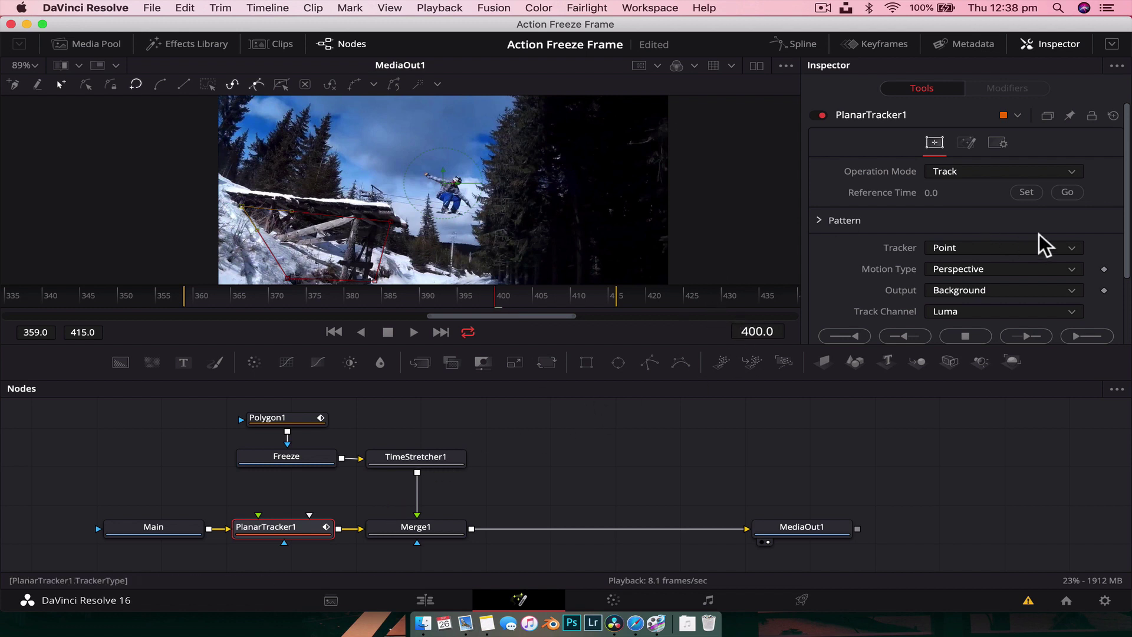
click(1026, 192)
scroll(1013, 220, down, 2)
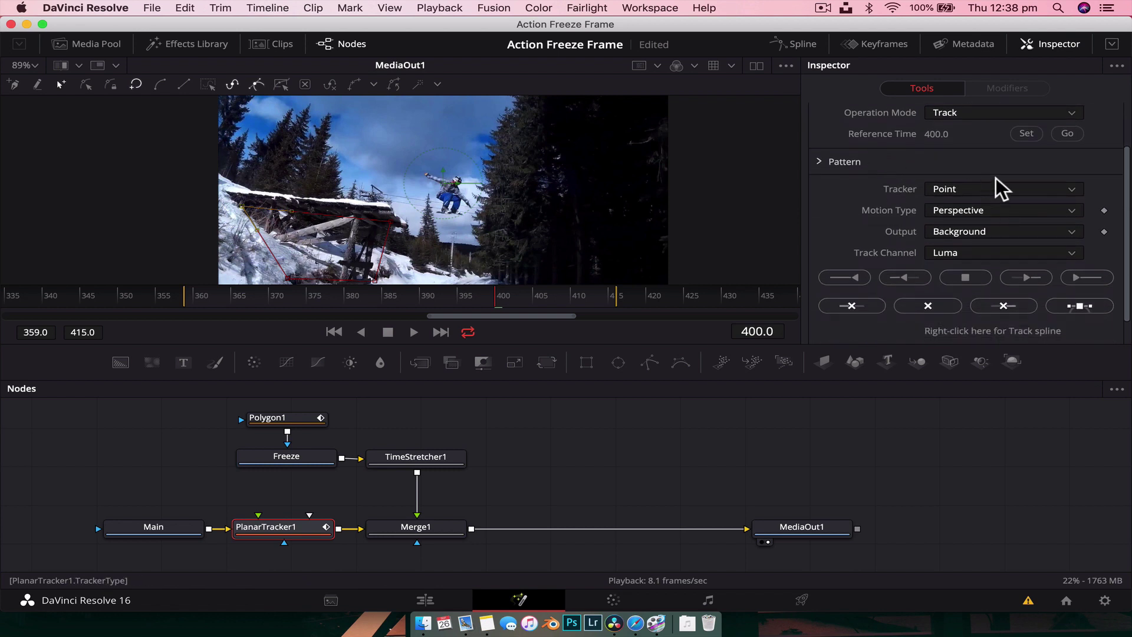
Step: Set PlanarTracker1's Motion Type to Translation, Rotation, Scale and track back one frame
click(1009, 207)
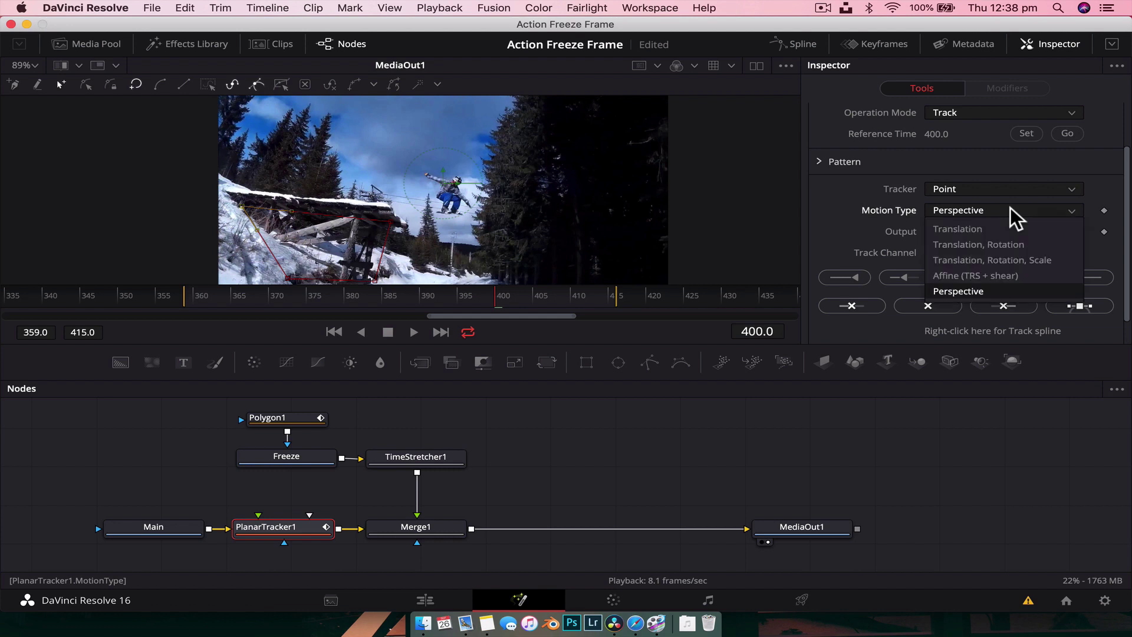
click(1025, 262)
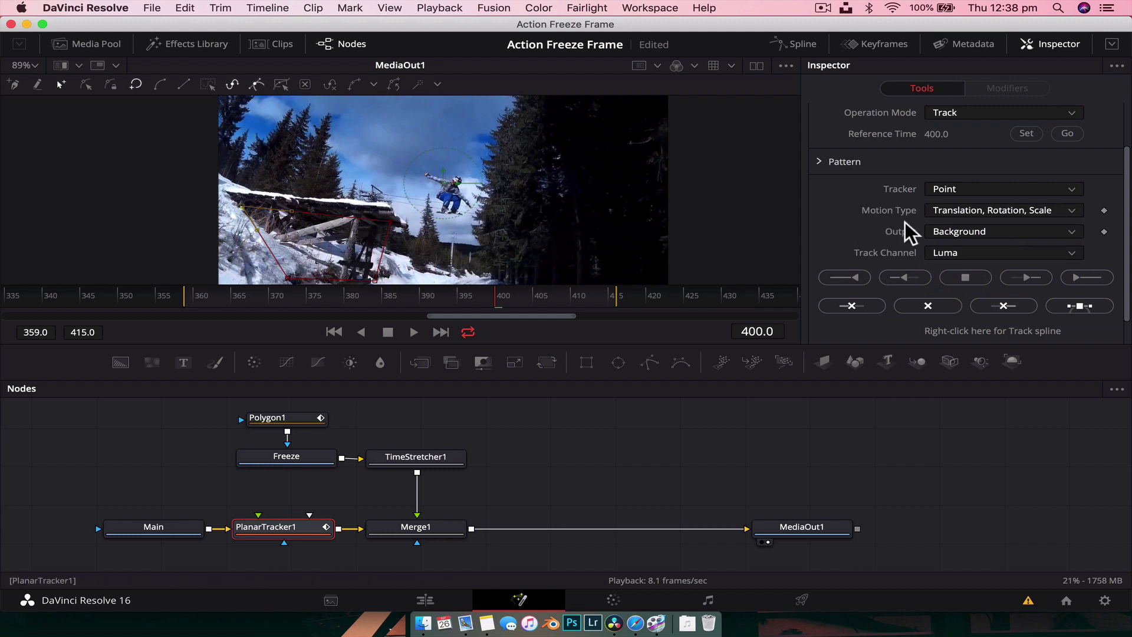
click(991, 211)
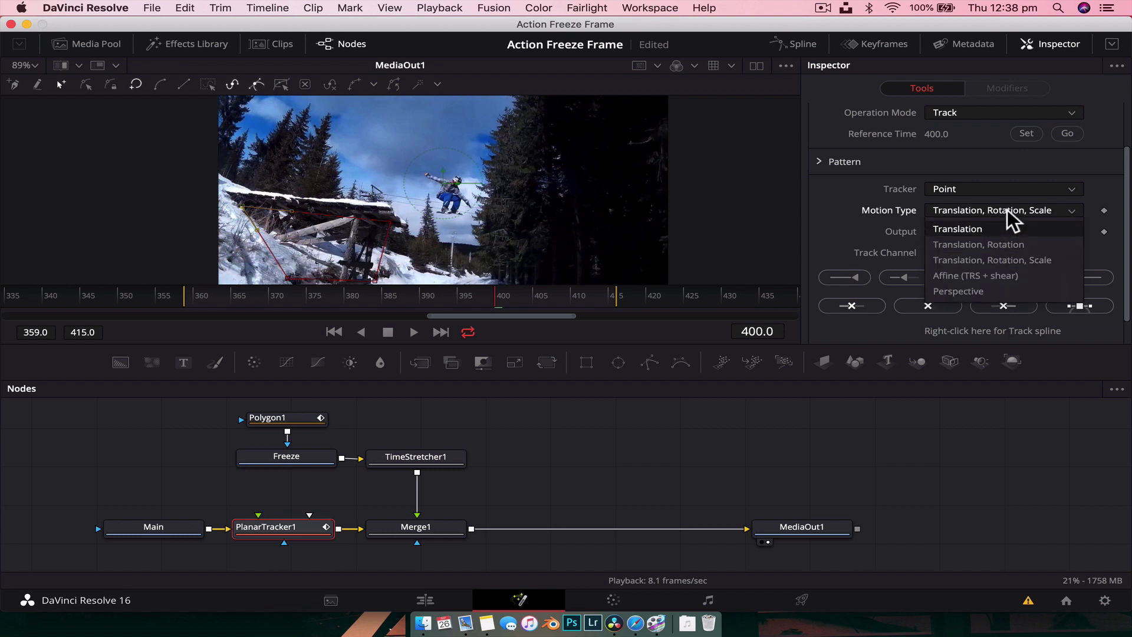
click(992, 261)
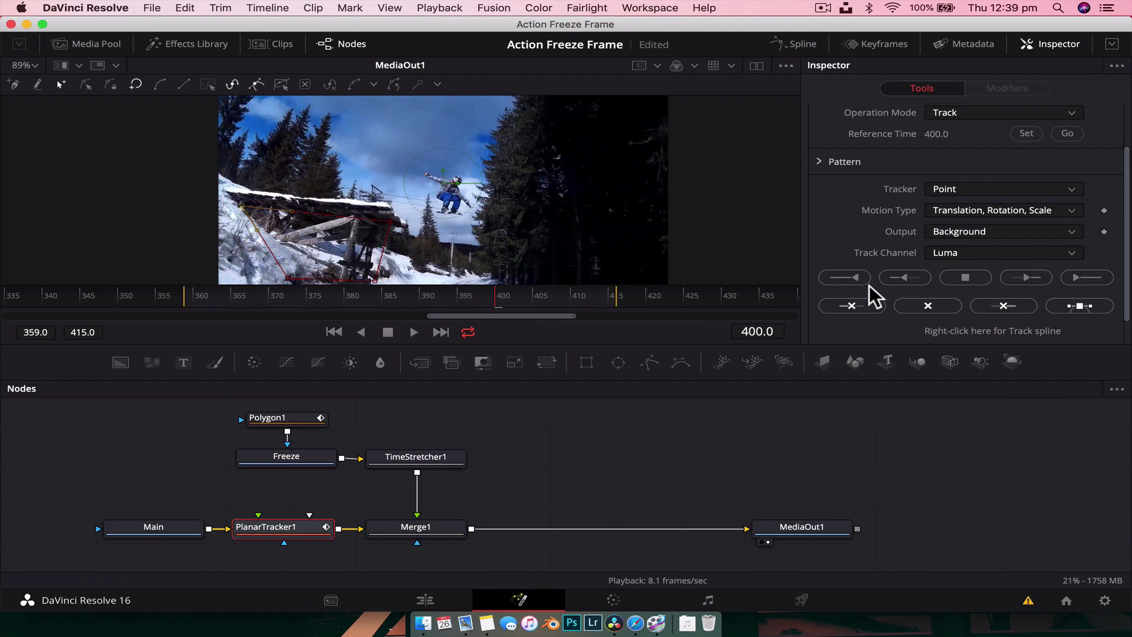
click(907, 277)
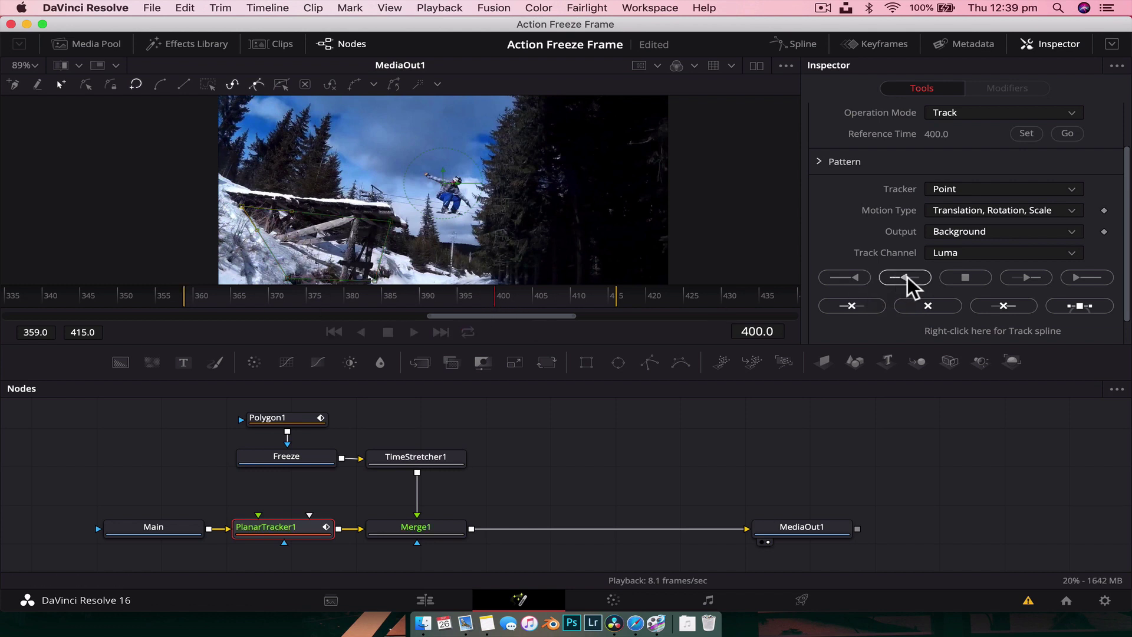
Step: Track the ramp backward to frame 359, save the project, and return to reference frame 400
click(855, 276)
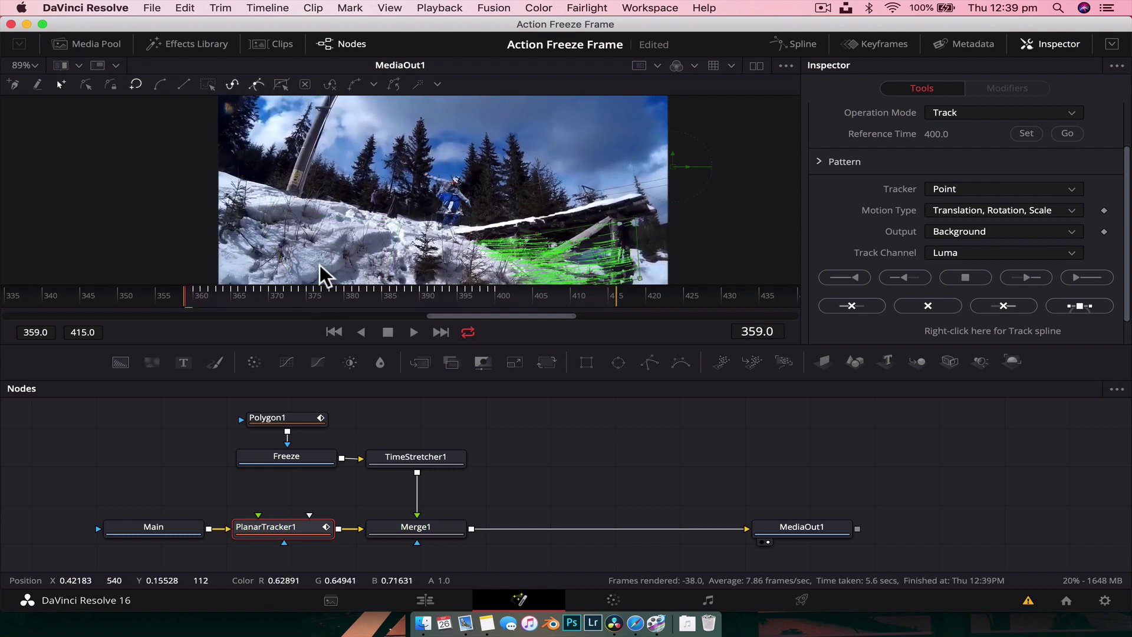
drag(465, 296, 361, 293)
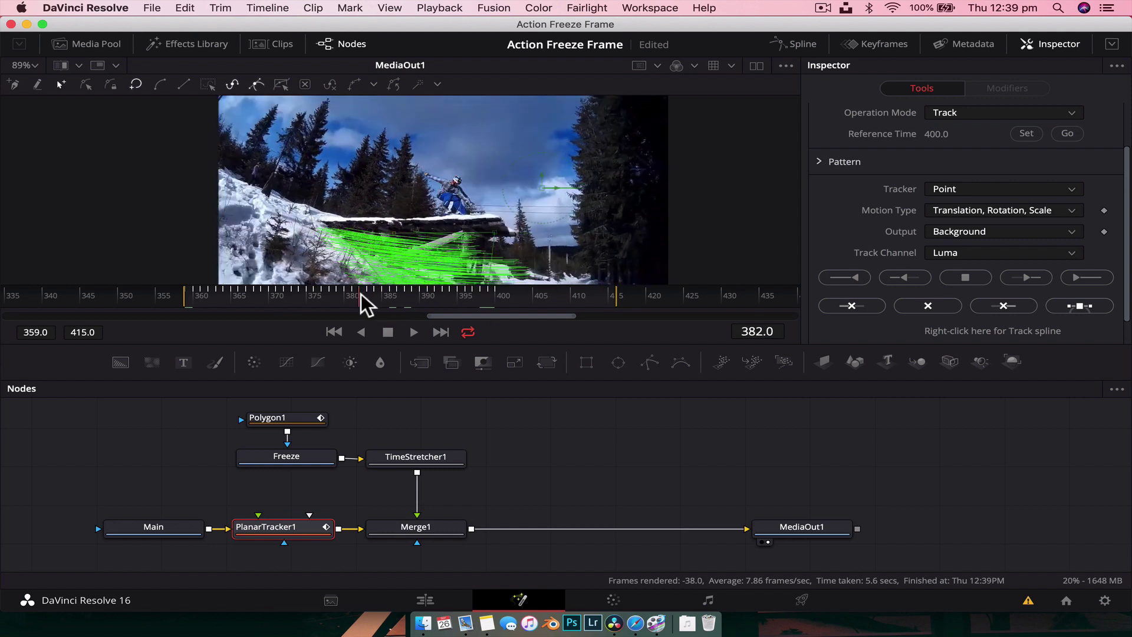
key(super+s)
click(913, 275)
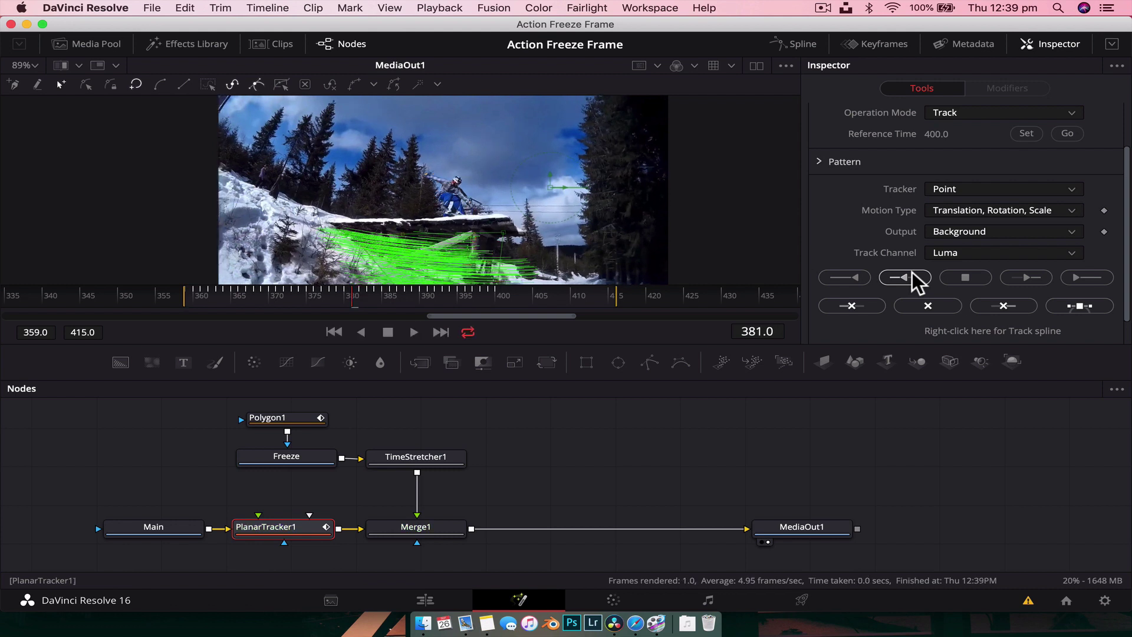
click(498, 294)
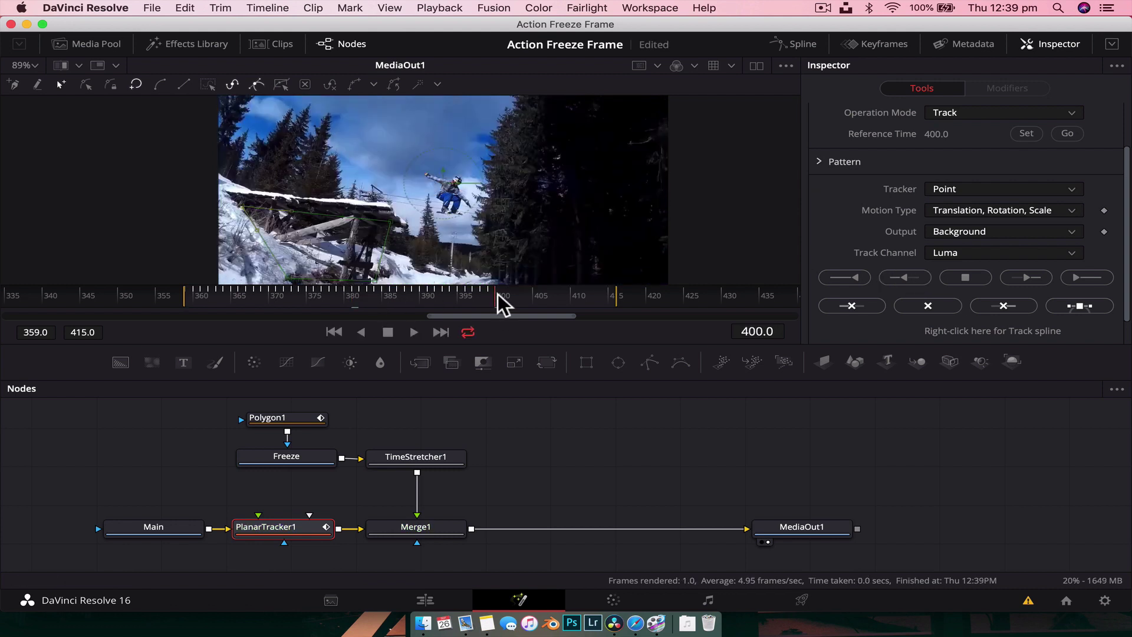
scroll(1024, 232, down, 2)
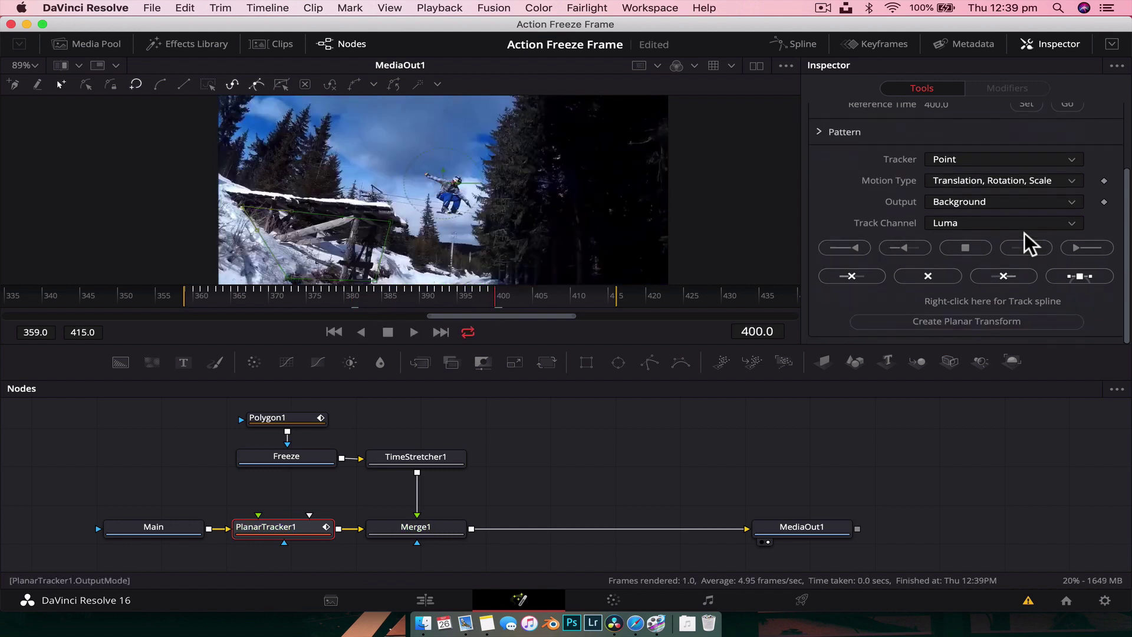
Step: Create PlanarTransform1 from the track and delete the PlanarTracker1 node
click(978, 321)
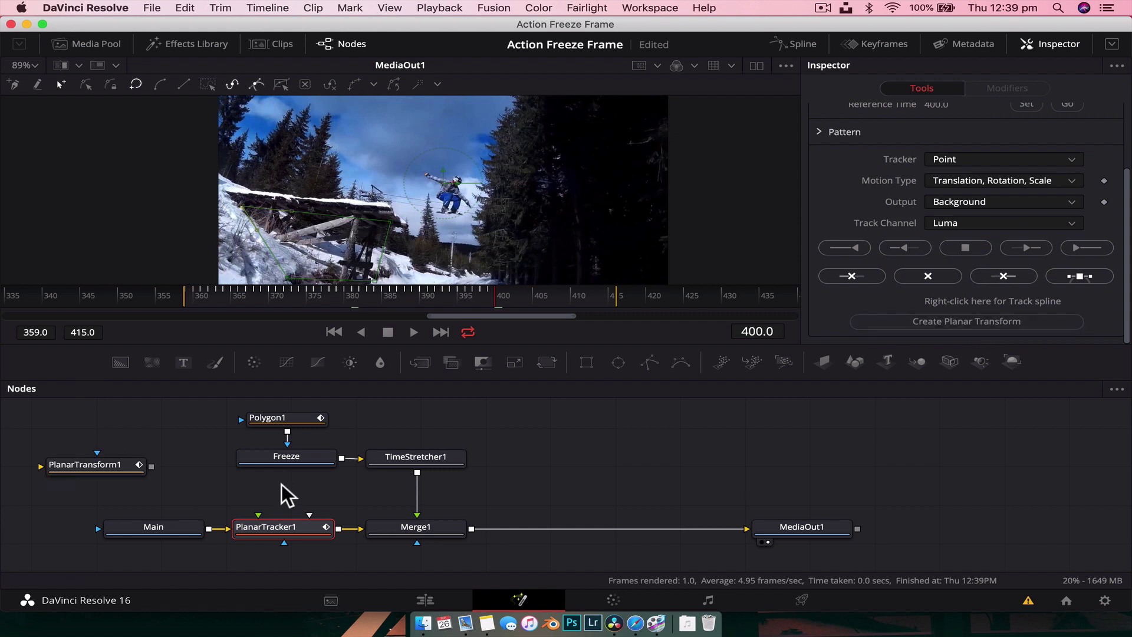
scroll(961, 144, up, 6)
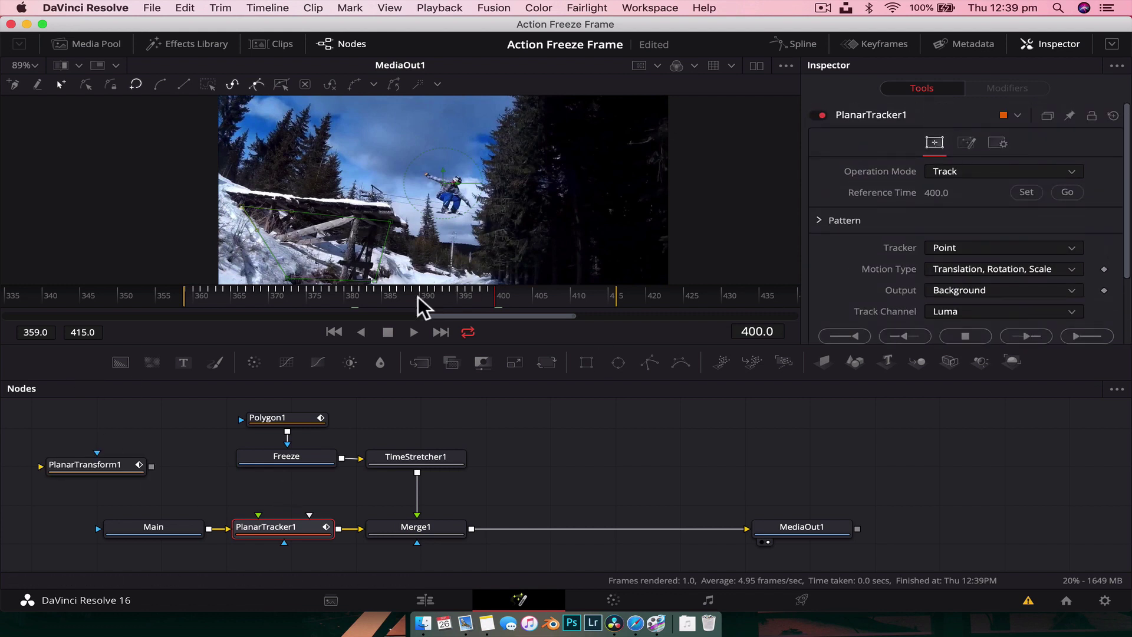
drag(137, 463, 630, 489)
click(299, 528)
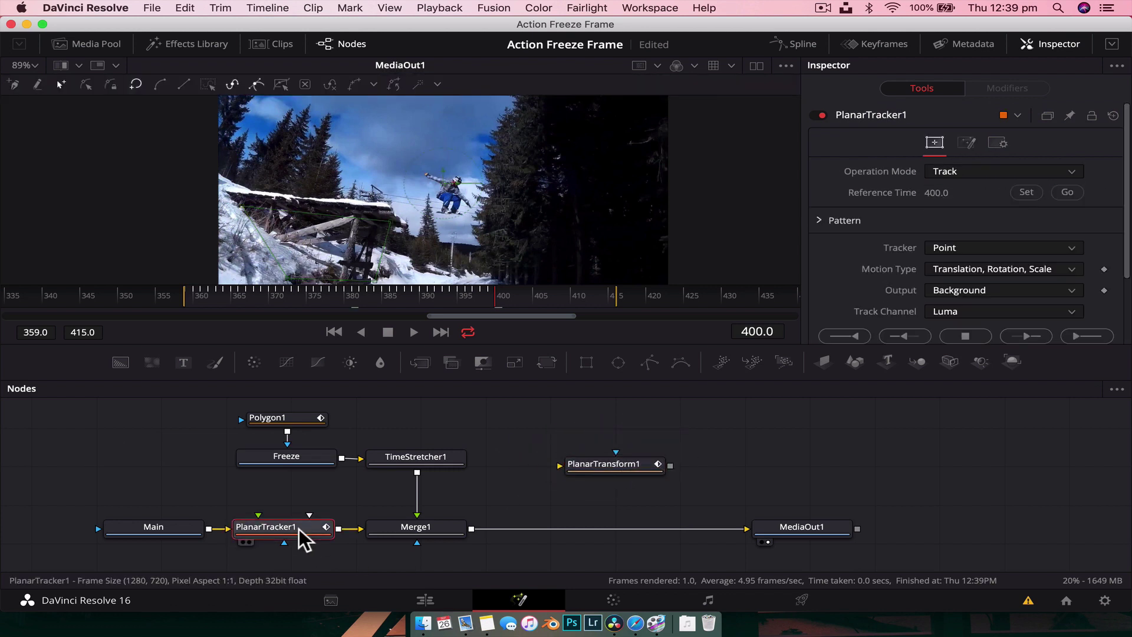
key(Delete)
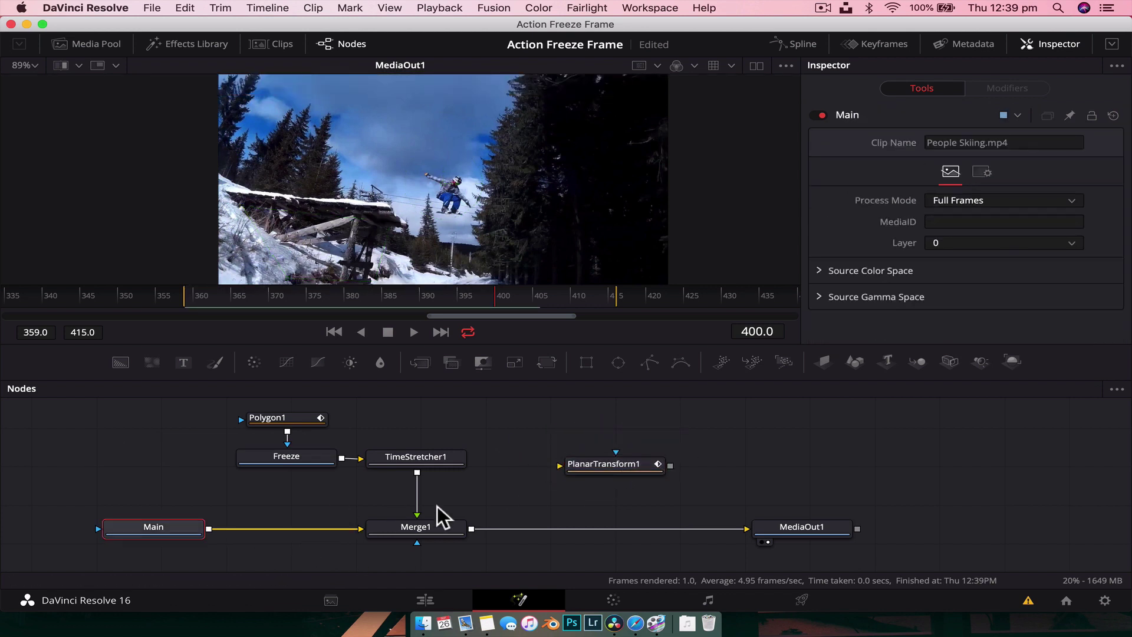
Step: Insert PlanarTransform1 between TimeStretcher1 and Merge1, then play the composite from frame 361
drag(618, 468, 624, 465)
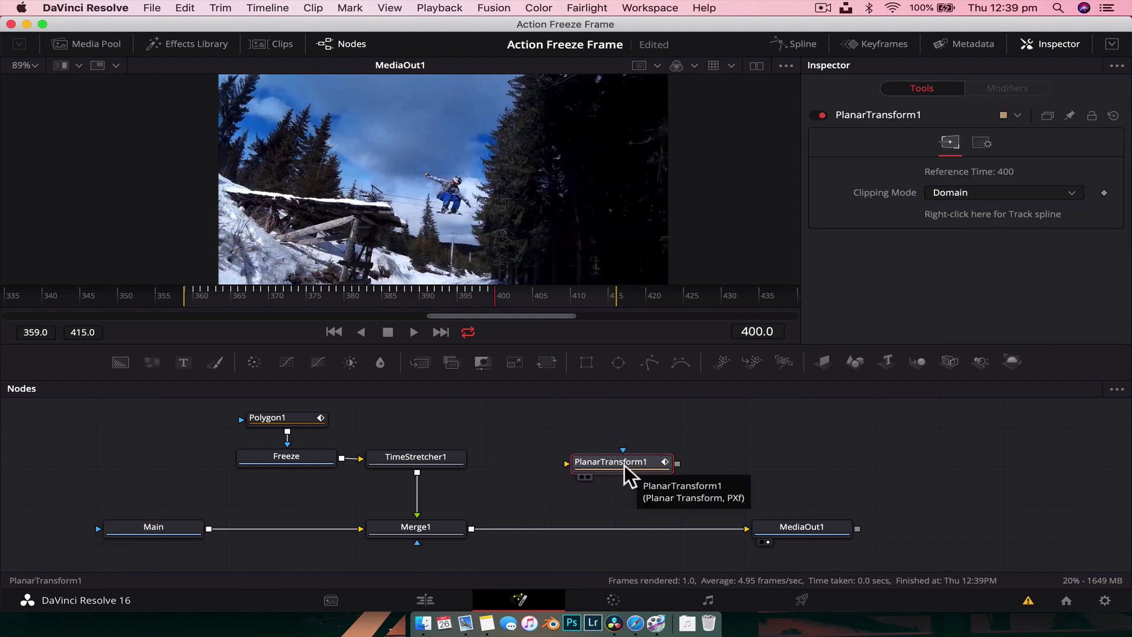
drag(233, 401, 486, 483)
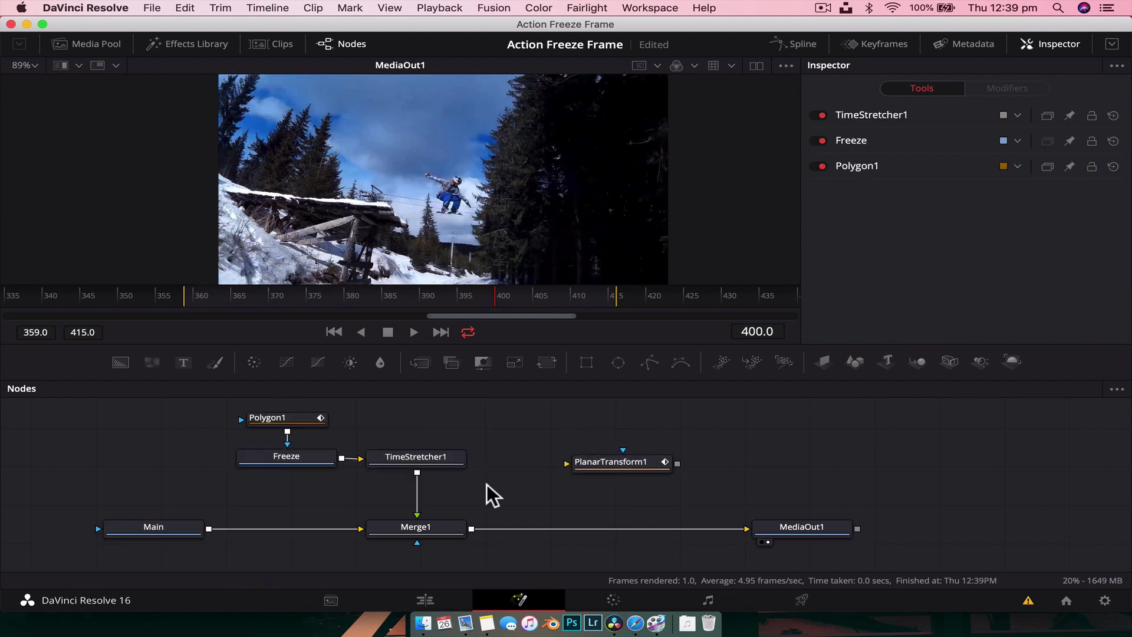
drag(632, 465, 416, 495)
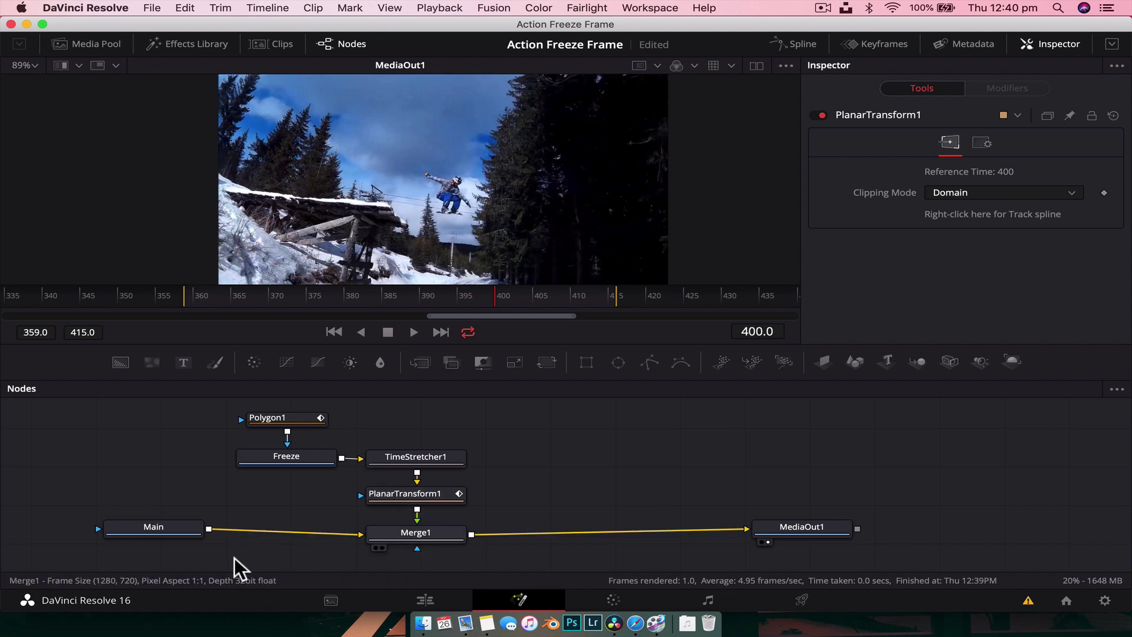
drag(366, 297, 203, 300)
key(space)
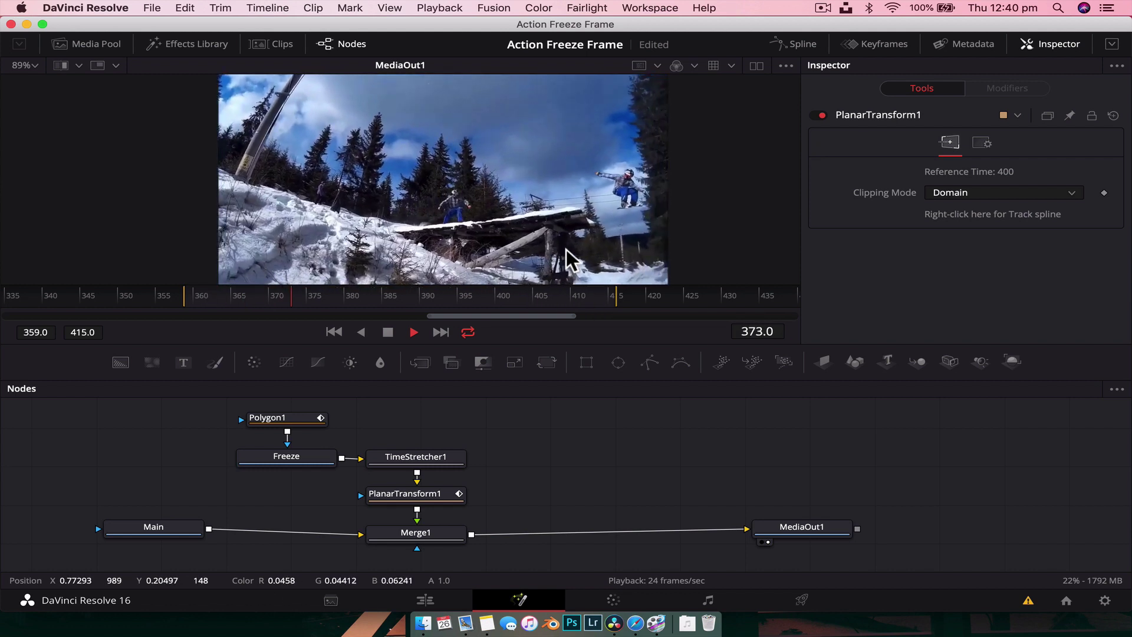
Step: Stop the preview around frame 395 and bring up the Merge1 node's settings
key(space)
drag(440, 291, 458, 292)
click(443, 529)
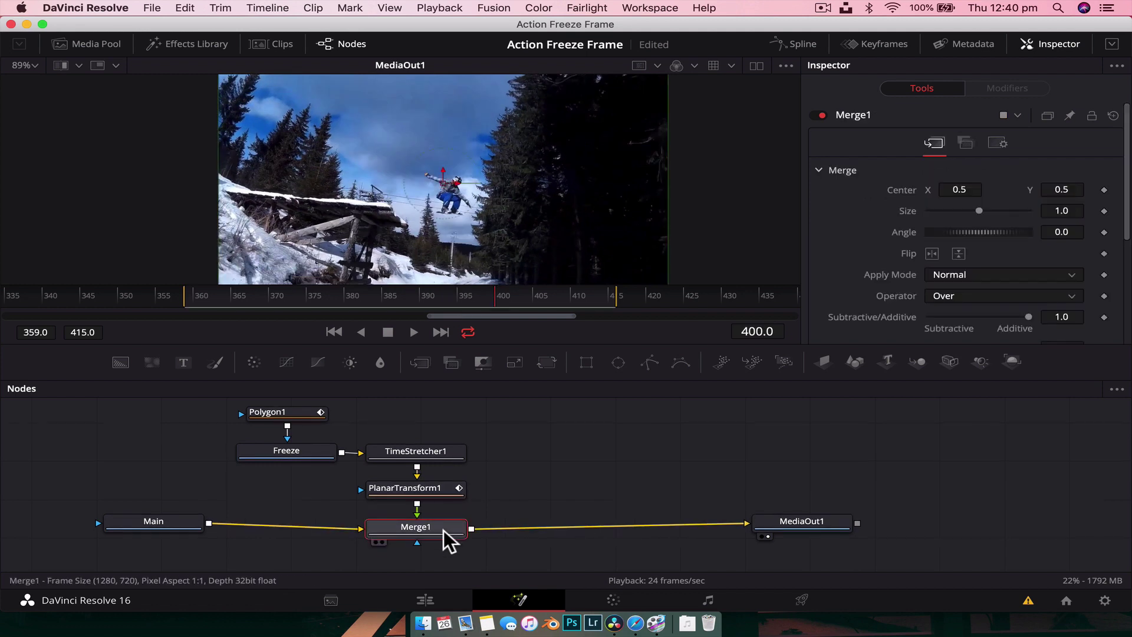
Step: Keyframe Merge1 Blend at 1.0 on frame 400 and 0.0 on frame 401, checking frames 398–400
scroll(974, 292, down, 2)
scroll(974, 293, down, 5)
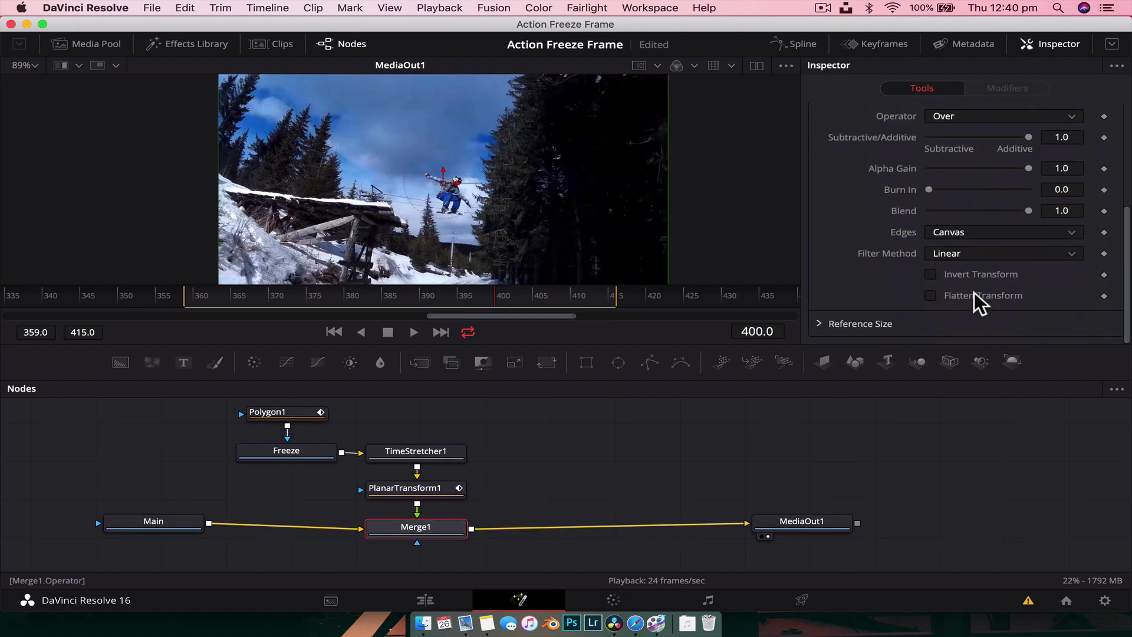
click(1104, 211)
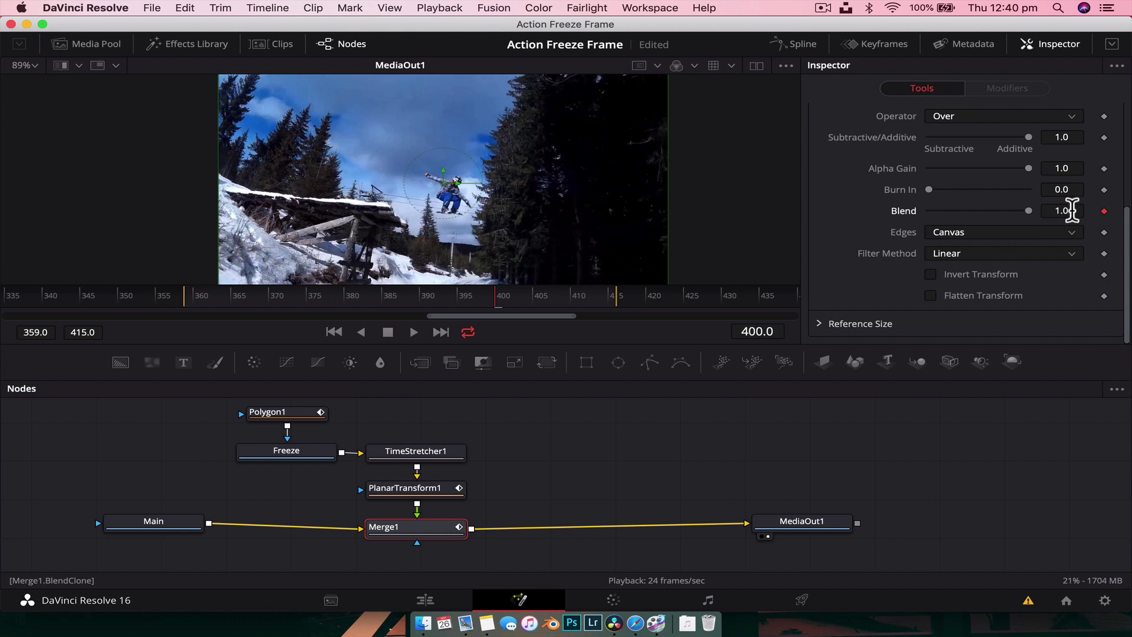
drag(1030, 211, 887, 213)
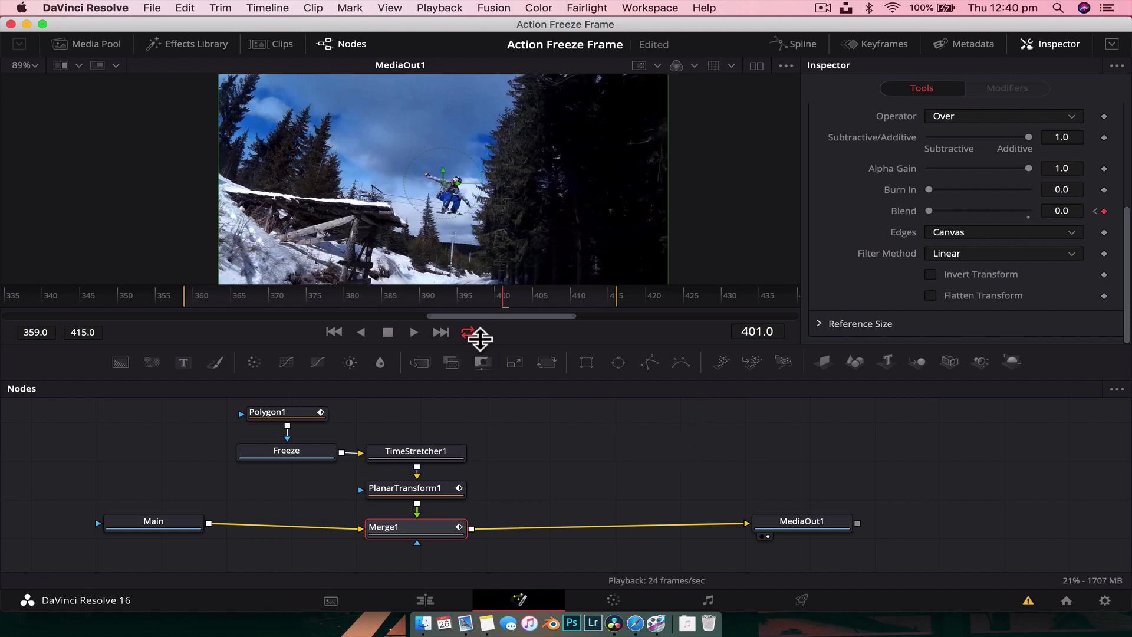
click(479, 300)
drag(490, 299, 221, 297)
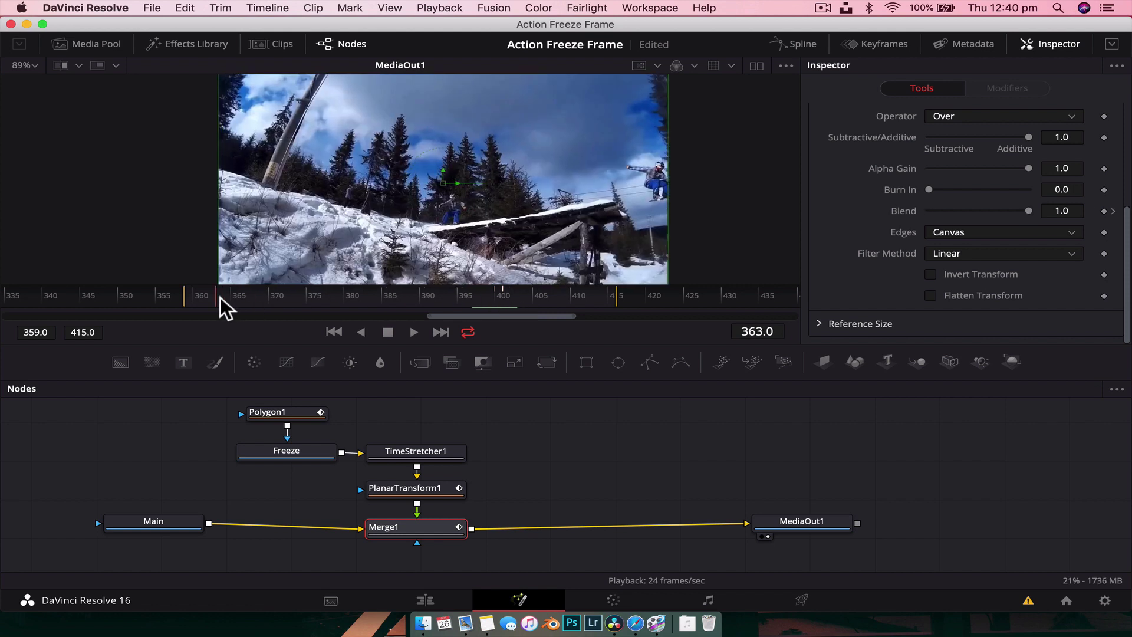
Step: Play the blended composite, nudge Main slightly left, and move MediaOut1 further right
click(175, 411)
key(space)
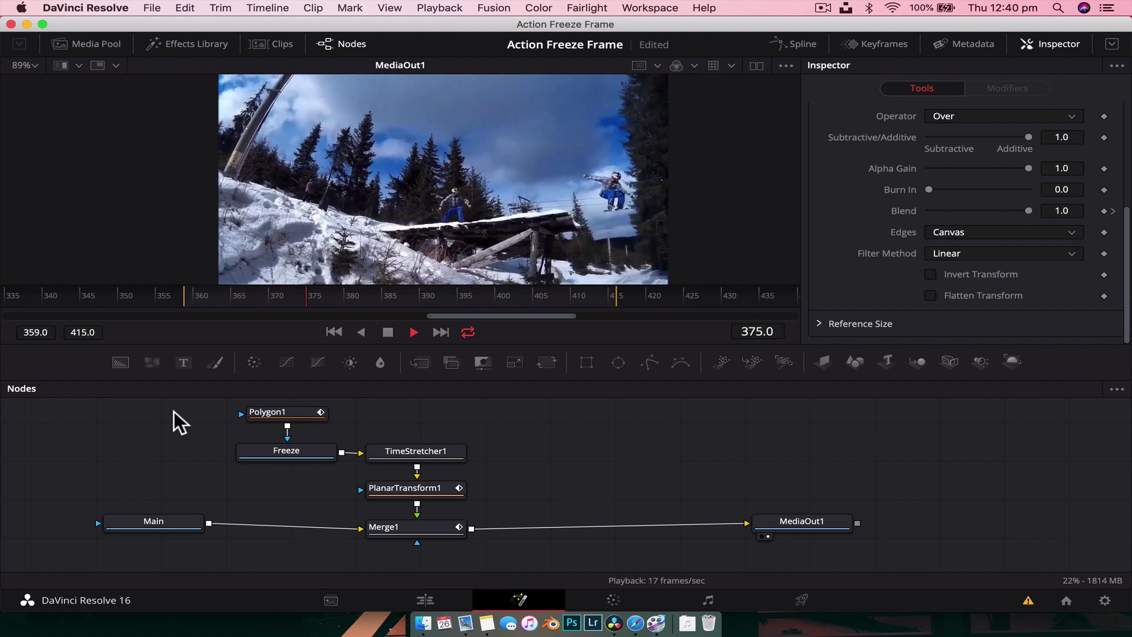
key(space)
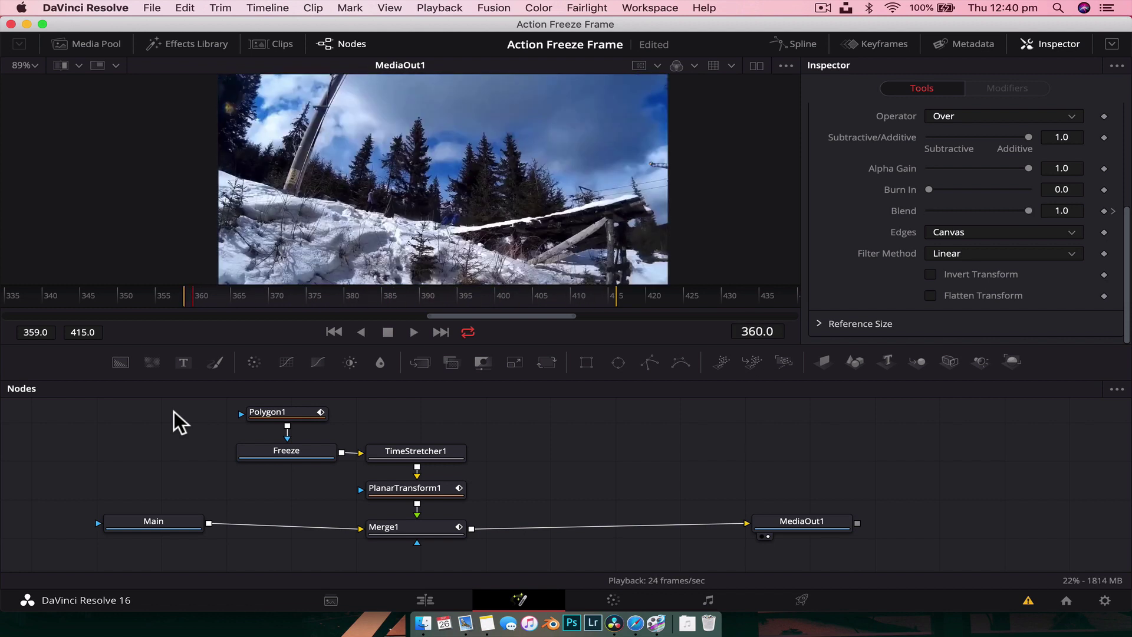
drag(181, 519, 177, 523)
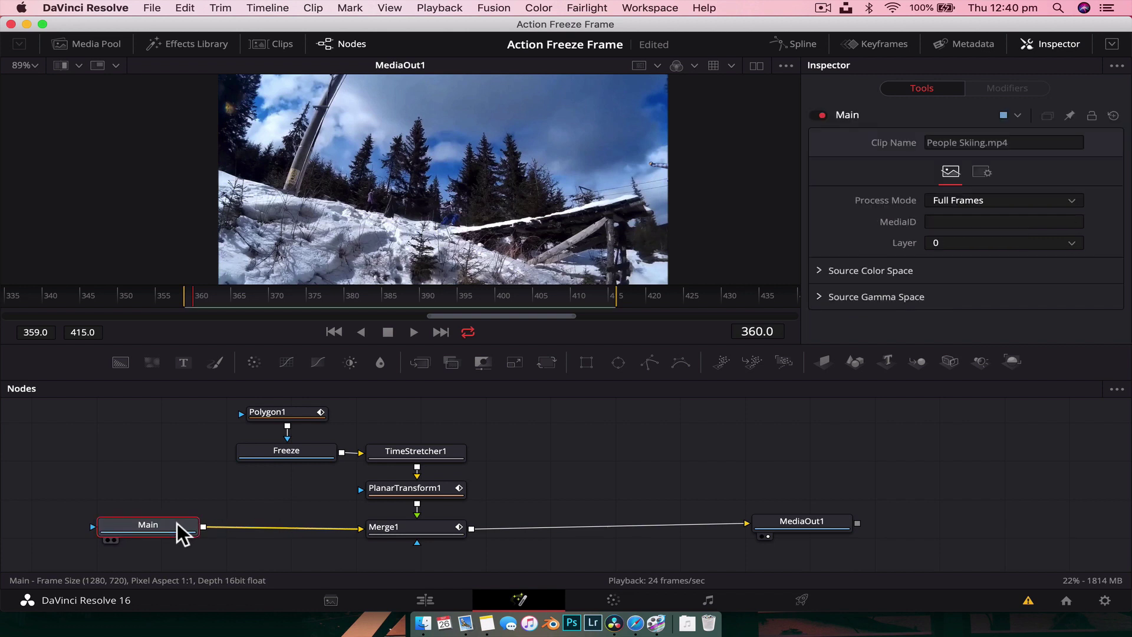
drag(775, 521, 801, 526)
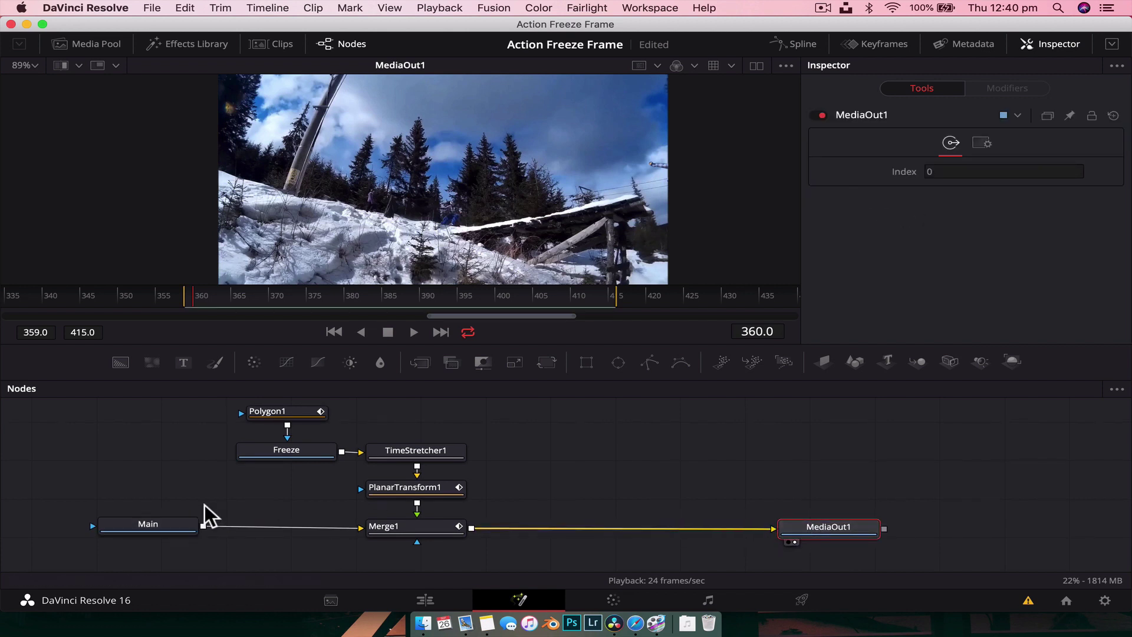
Step: Scrub between frames 369 and 394 to review the composite, then select the Main node
drag(401, 296, 323, 293)
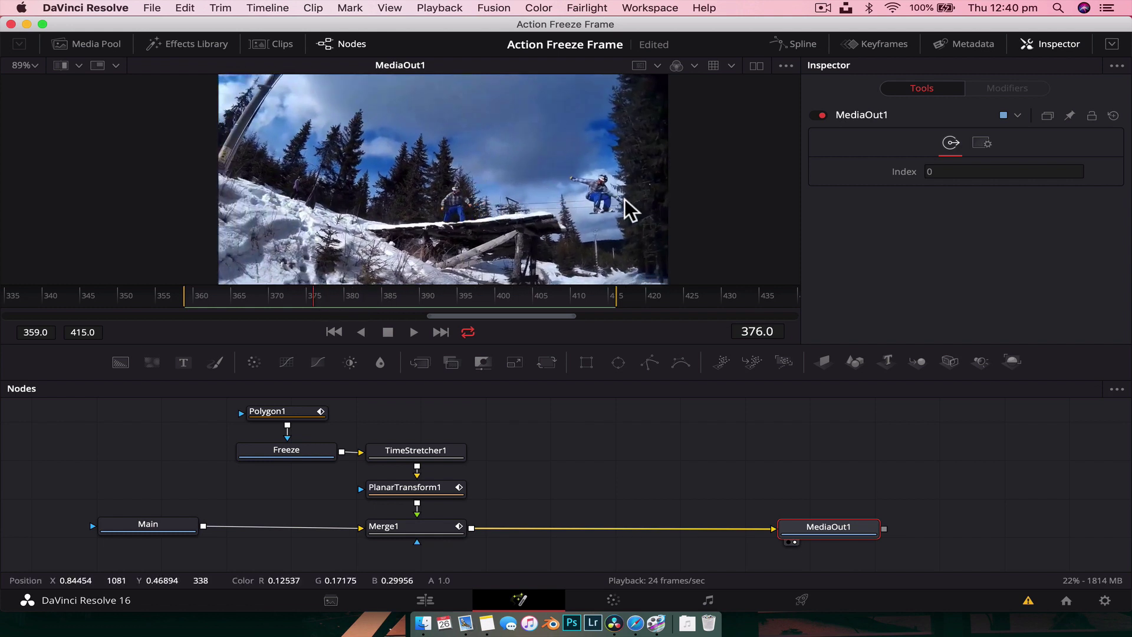
drag(320, 307, 451, 289)
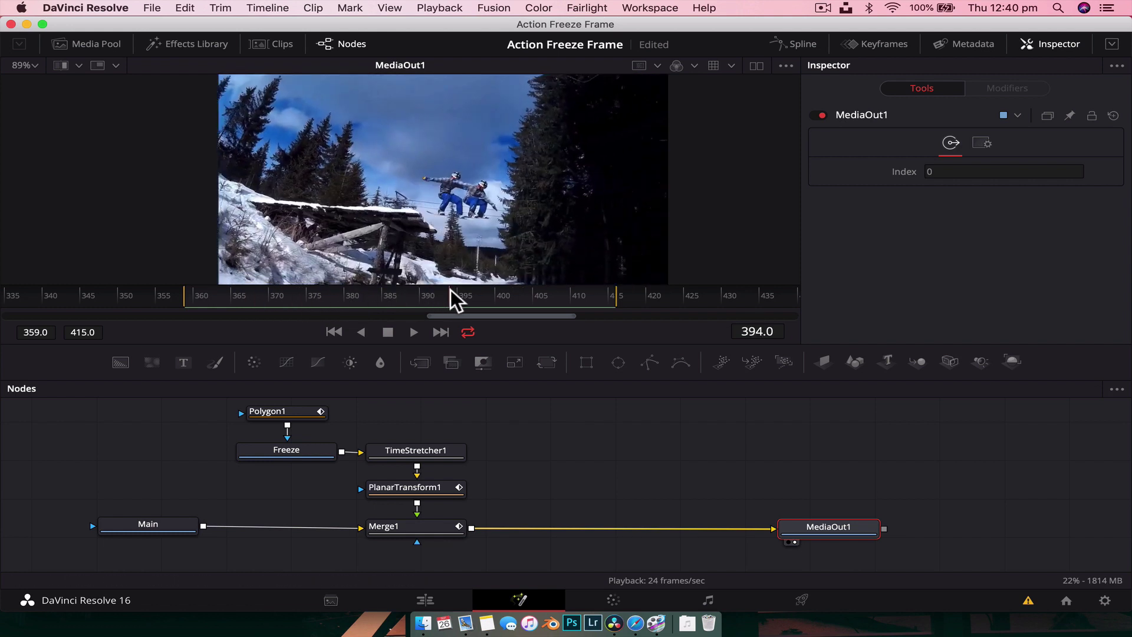
drag(359, 302, 224, 292)
click(146, 512)
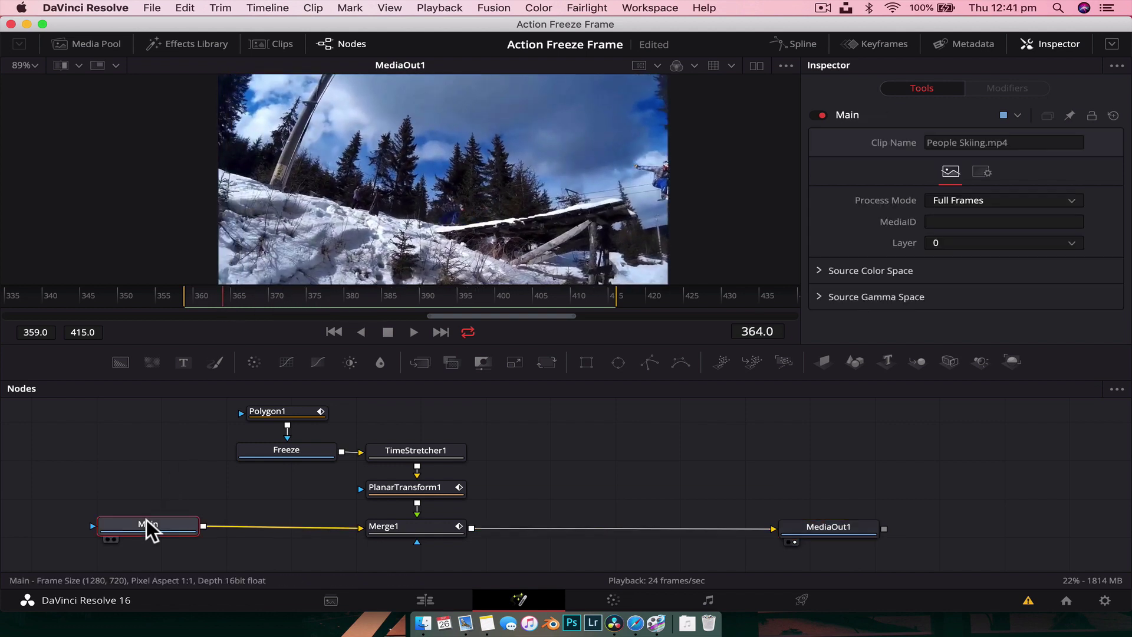
Step: Duplicate the Main clip node below the original and rename the copy to 'Freeze2'
scroll(146, 519, down, 3)
key(ctrl+c)
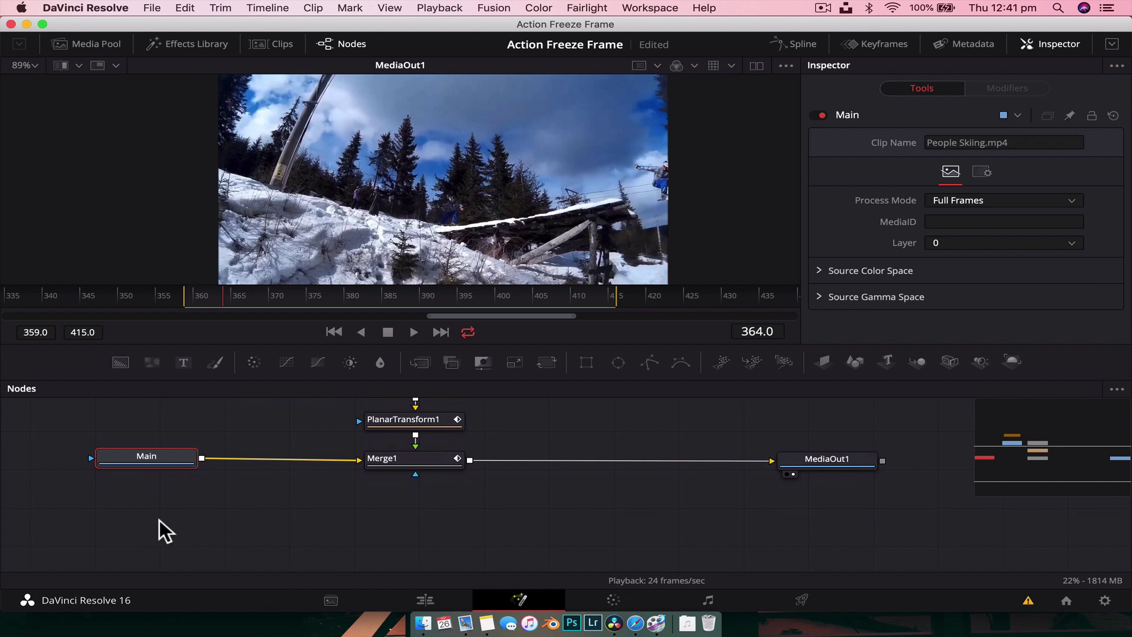
click(159, 519)
key(ctrl+v)
drag(192, 528, 190, 536)
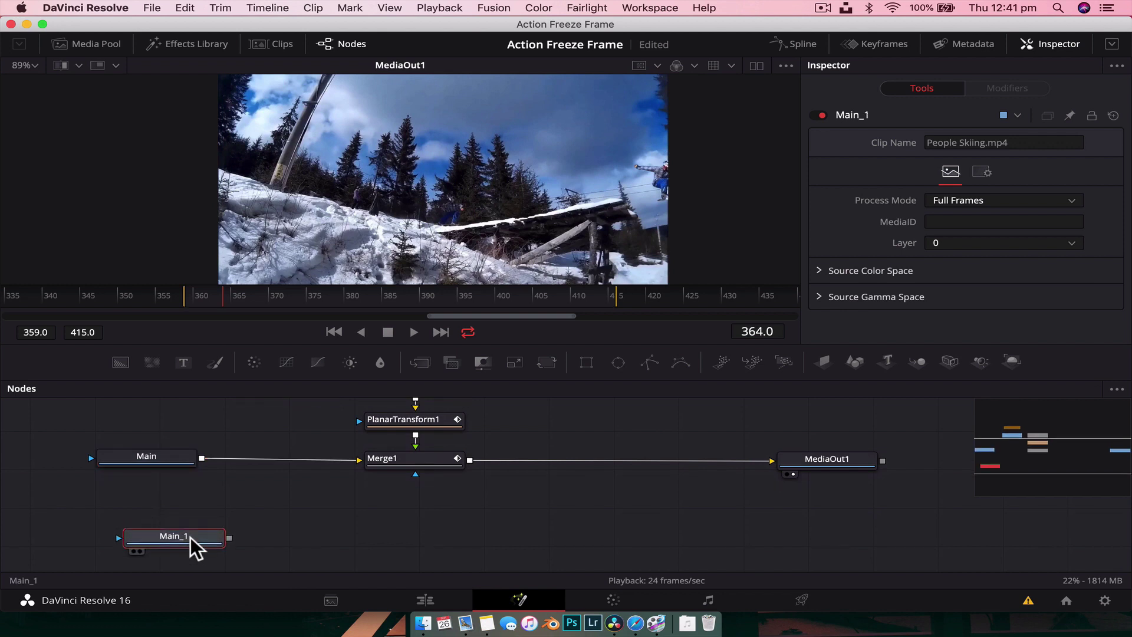
key(F2)
text(Freeze2)
key(Return)
Step: Add TimeStretcher2 after Freeze2 holding Source Time 385
drag(238, 296, 385, 287)
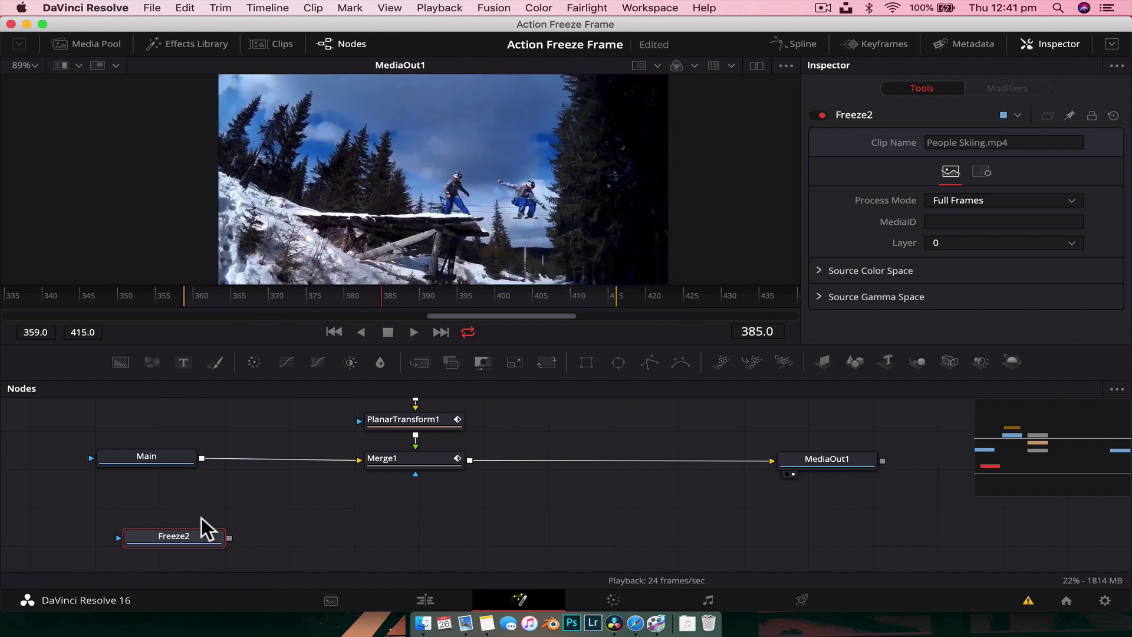
key(shift+space)
text(time)
key(Down)
key(Return)
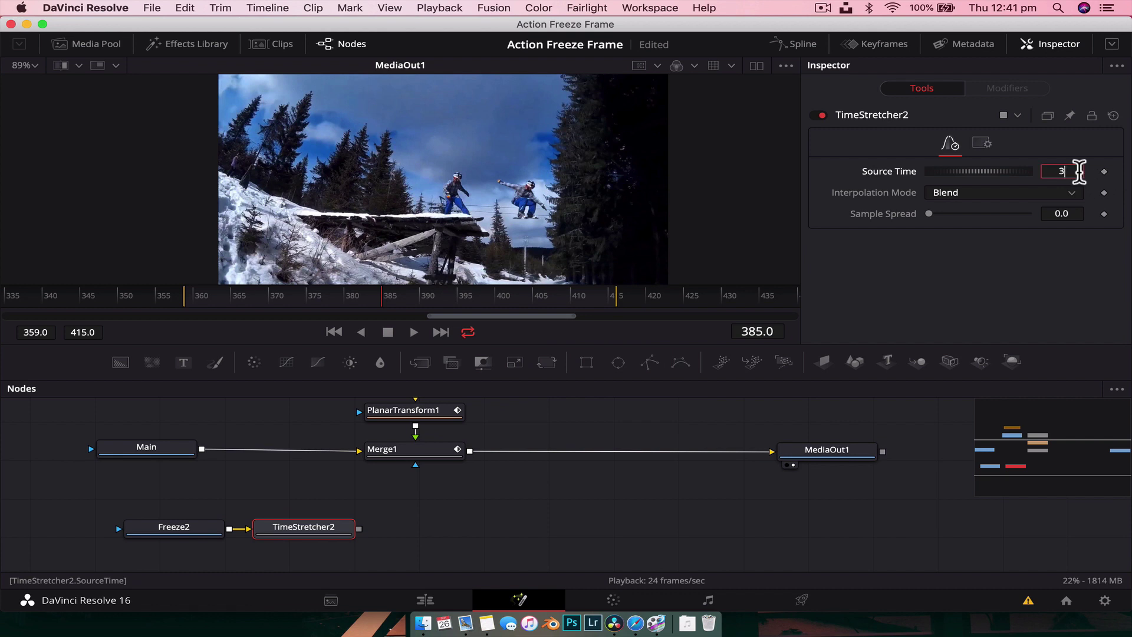
key(Tab)
click(201, 532)
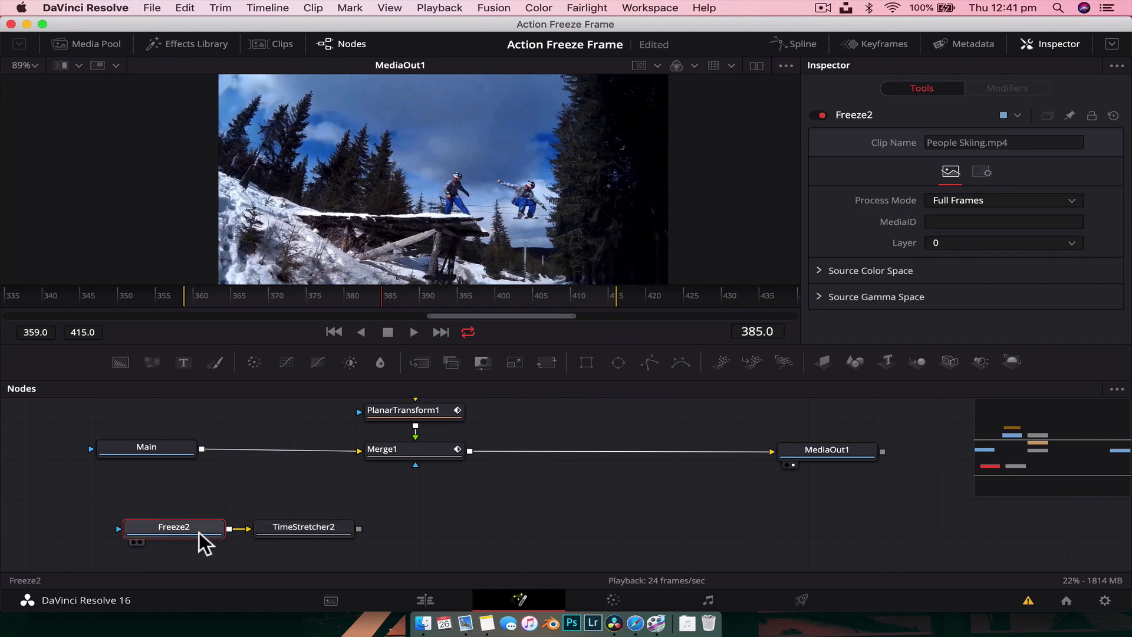
Step: Add a Polygon2 mask on Freeze2 outlining the frame-385 standing snowboarder, Soft Edge 0.0007
key(shift+space)
text(time)
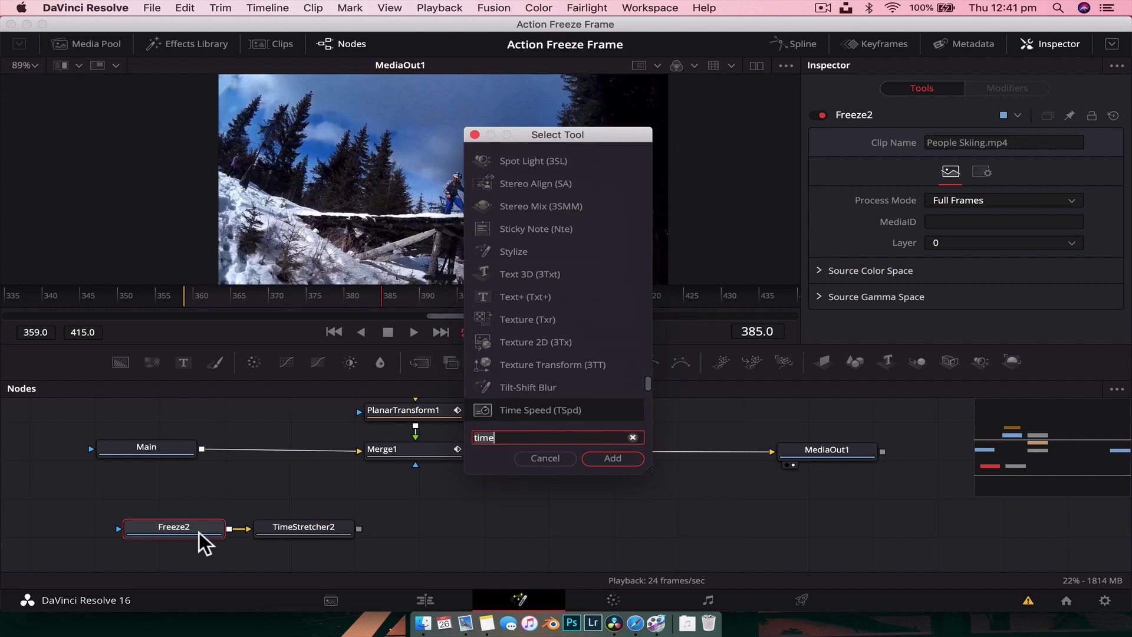
key(BackSpace)
key(BackSpace)
key(BackSpace)
key(BackSpace)
text(poly)
key(Return)
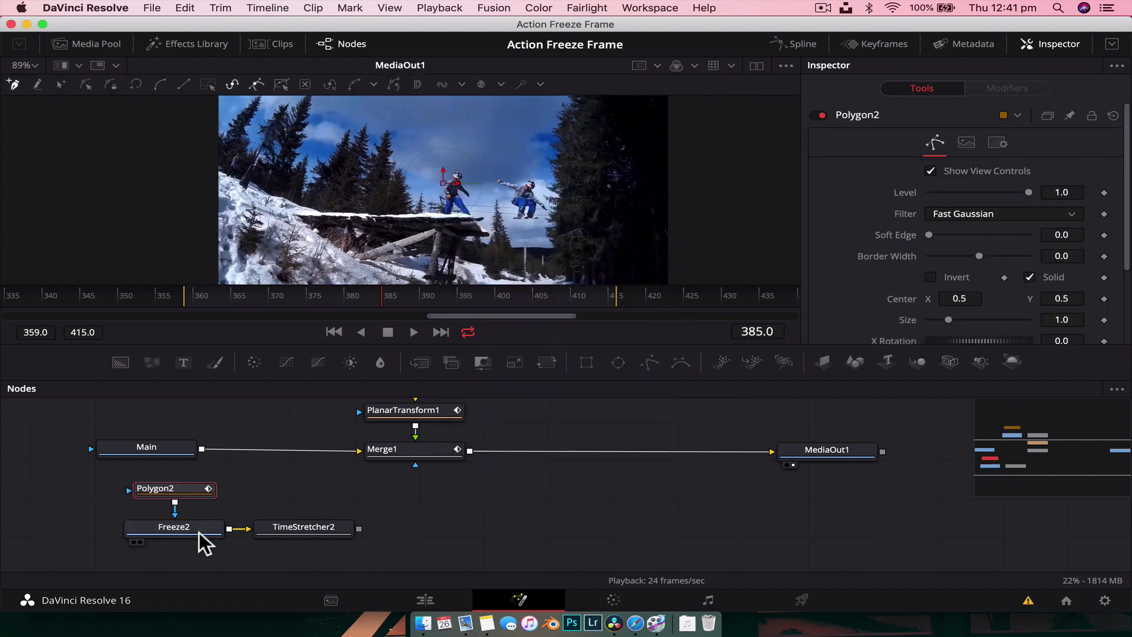
scroll(454, 160, up, 4)
scroll(493, 215, up, 1)
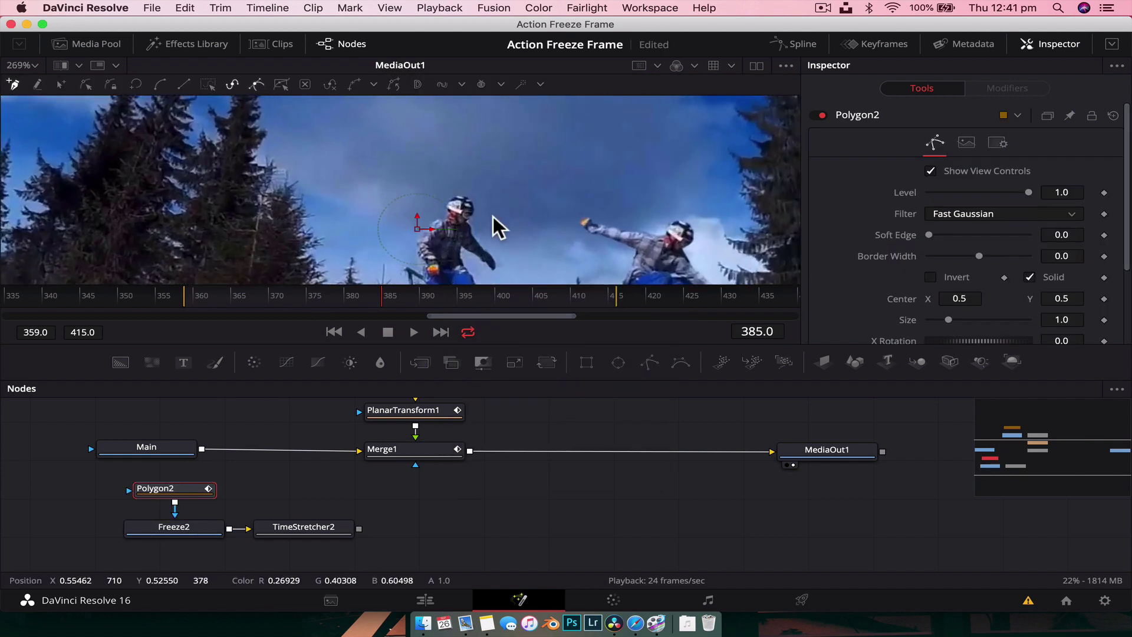
scroll(493, 151, down, 3)
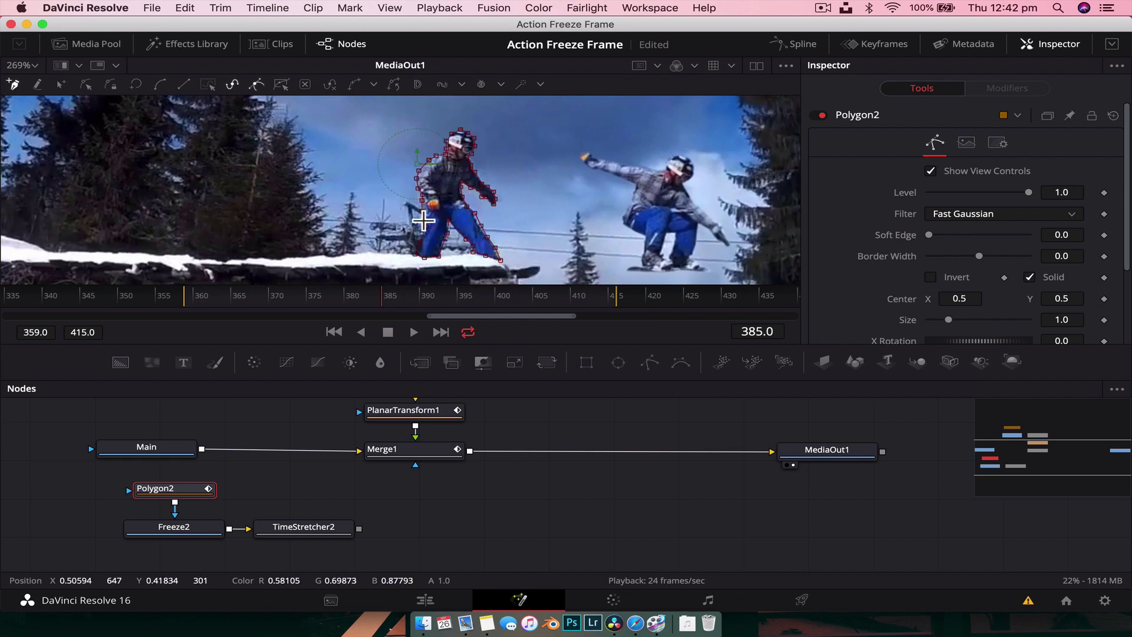
click(423, 220)
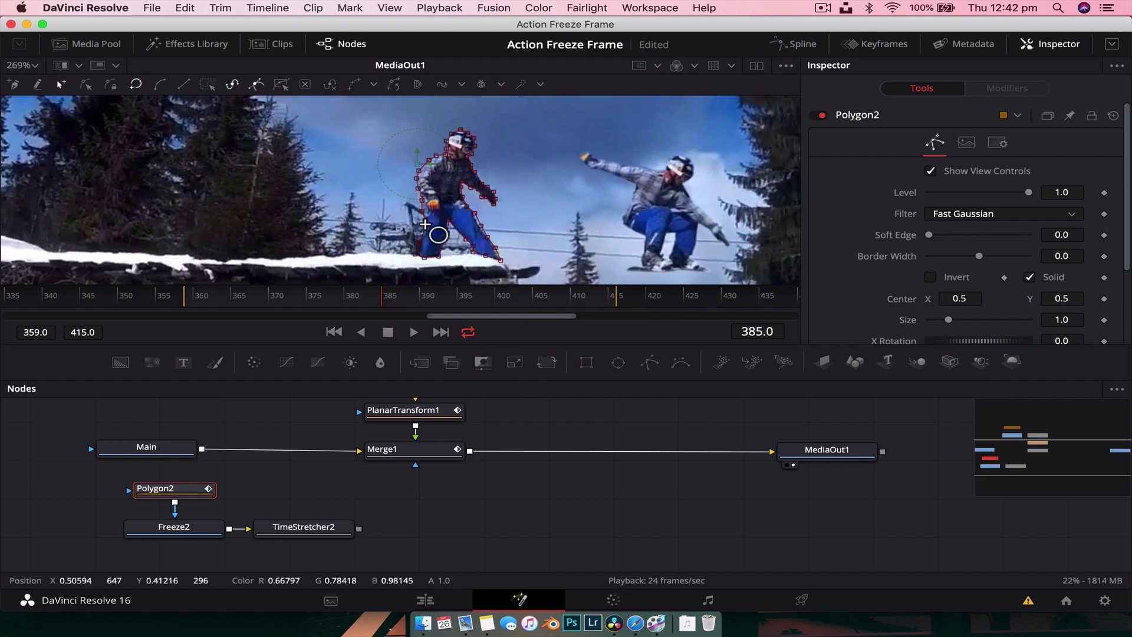
scroll(512, 203, down, 3)
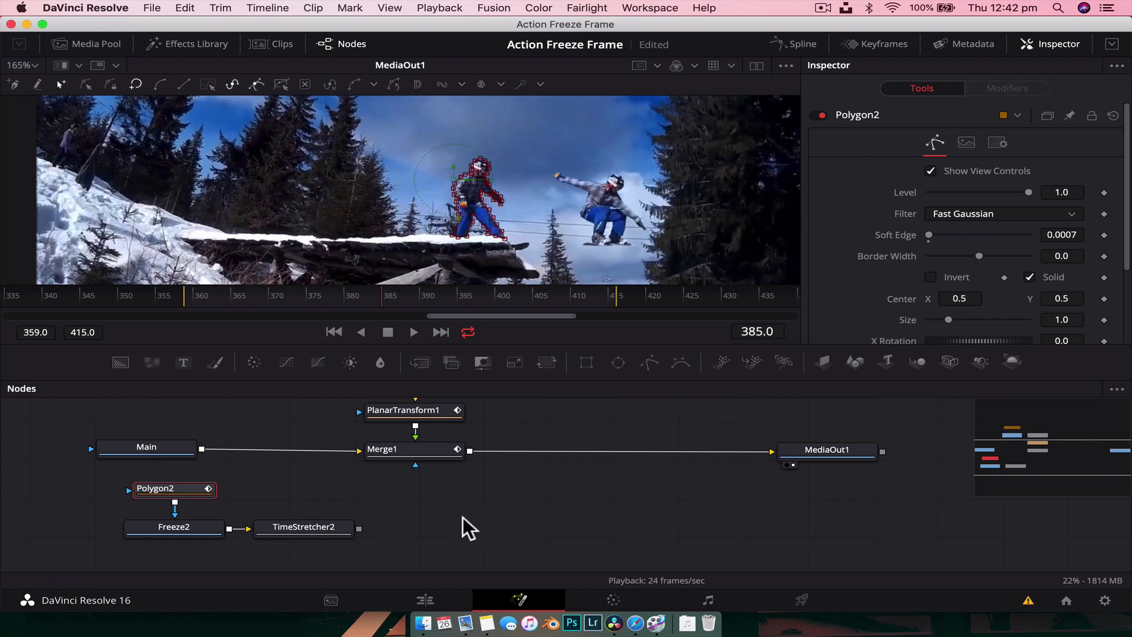
scroll(455, 517, down, 3)
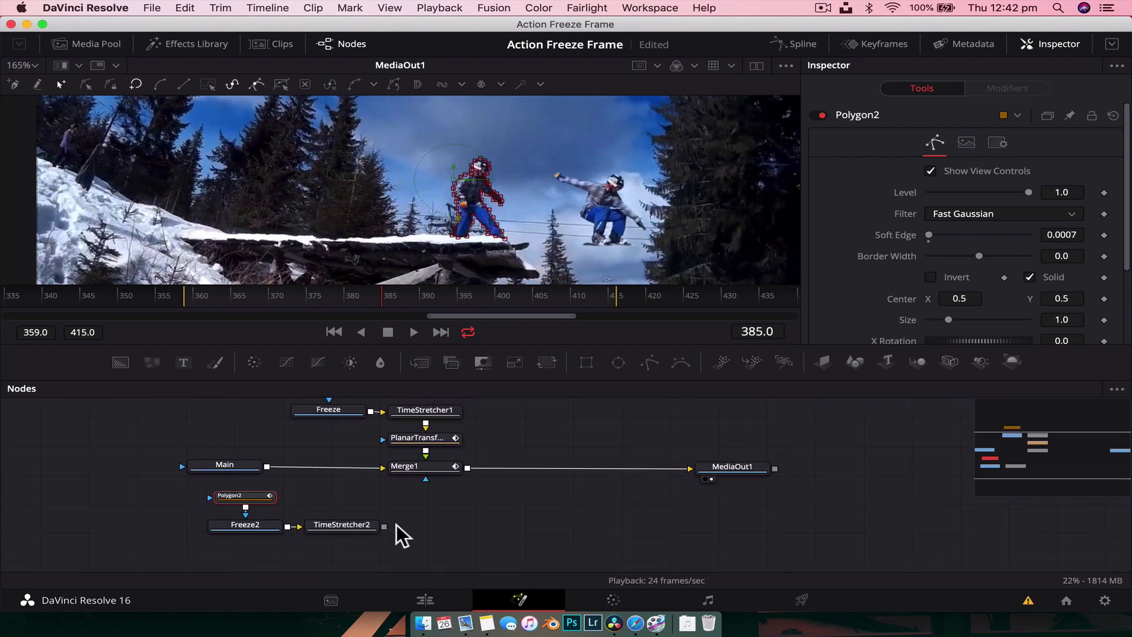
Step: Merge TimeStretcher2 into a new Merge2 before MediaOut1, and move the Polygon2/Freeze2/TimeStretcher2 nodes right and down
drag(382, 525, 468, 467)
drag(470, 525, 569, 468)
drag(238, 548, 304, 494)
drag(338, 533, 536, 566)
click(384, 468)
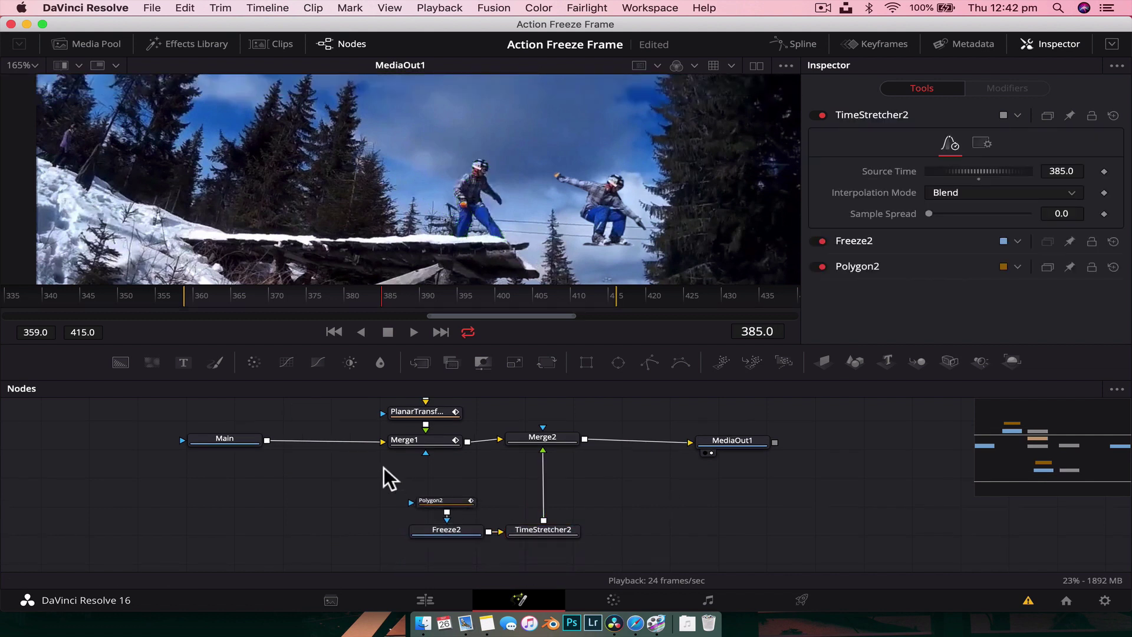
click(210, 444)
scroll(408, 168, down, 3)
scroll(408, 167, down, 1)
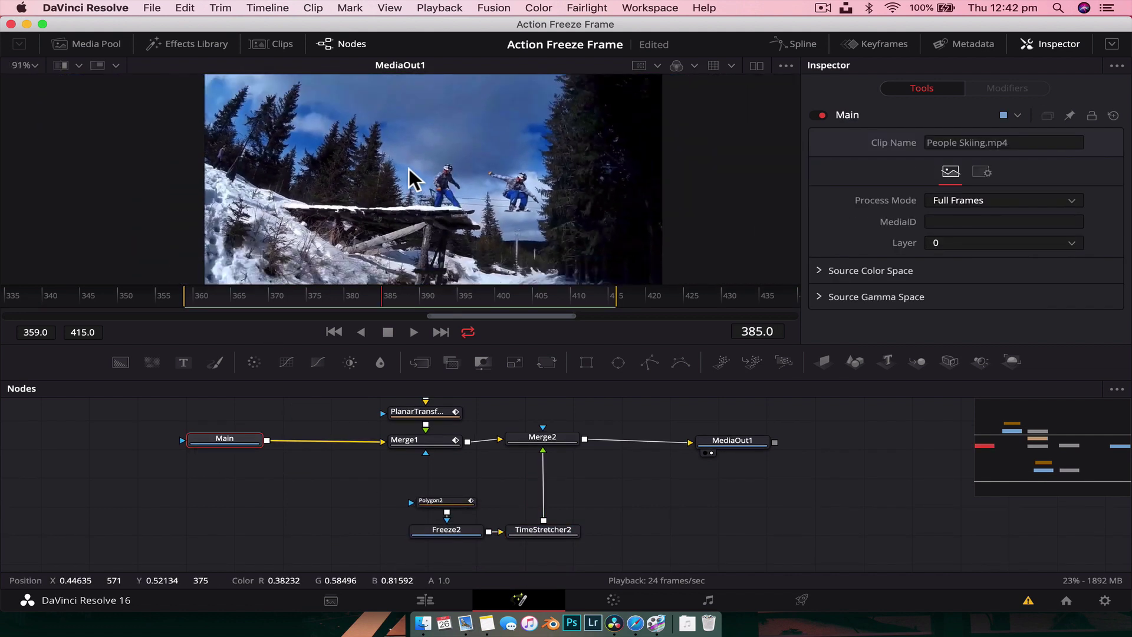
key(shift+space)
Step: Add a Planar Tracker after Main and outline the snowy slope as its tracking area
text(plana)
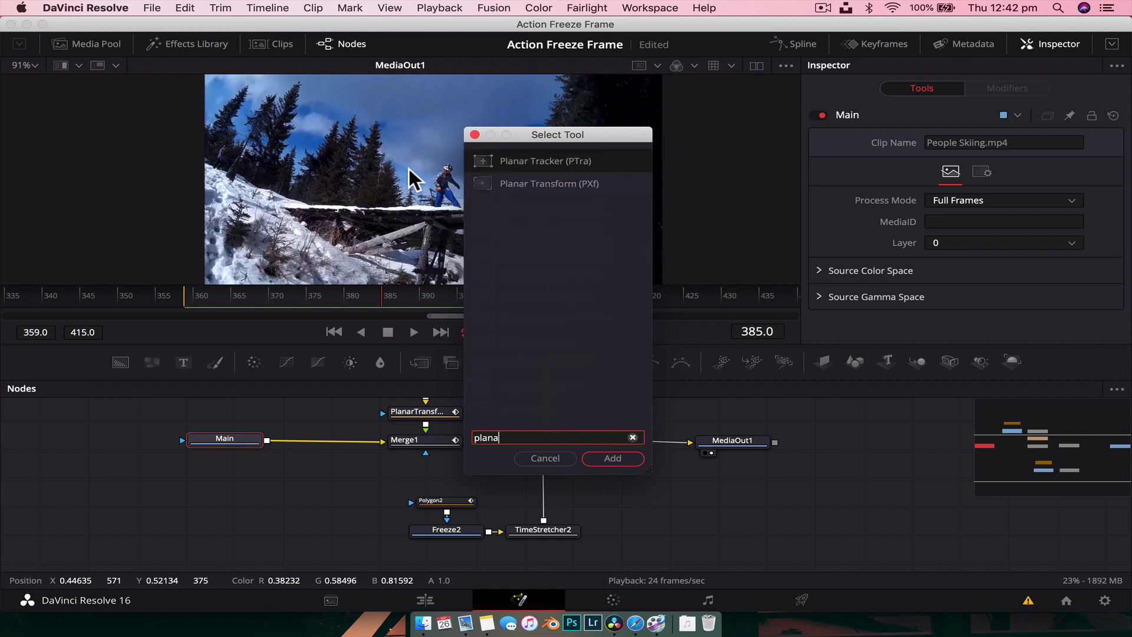
key(Return)
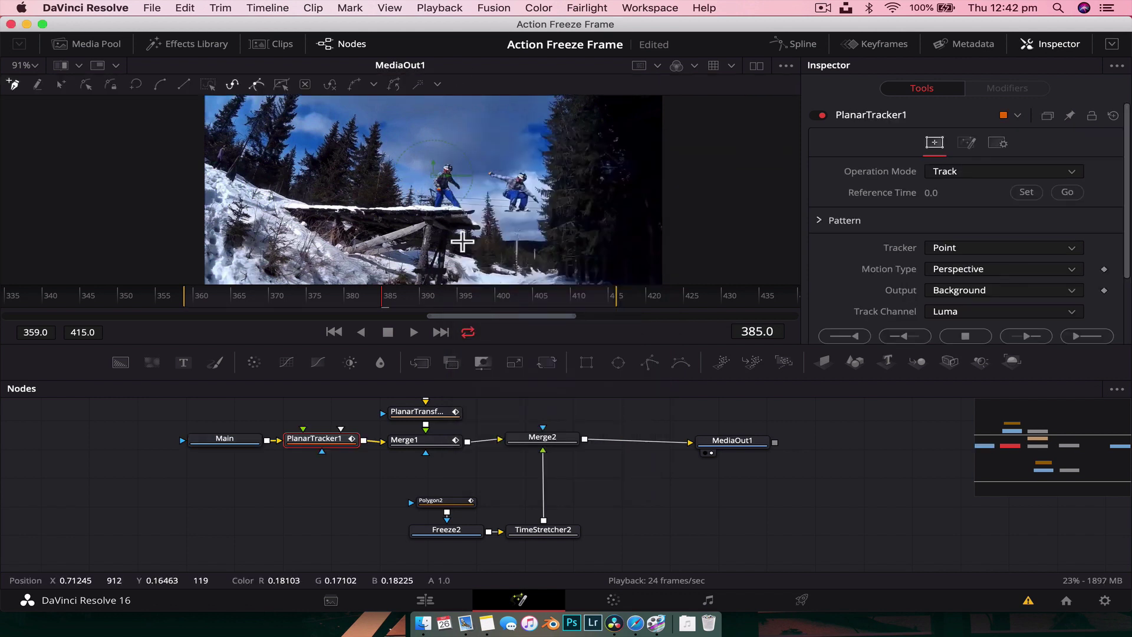
scroll(447, 215, down, 1)
scroll(473, 210, down, 1)
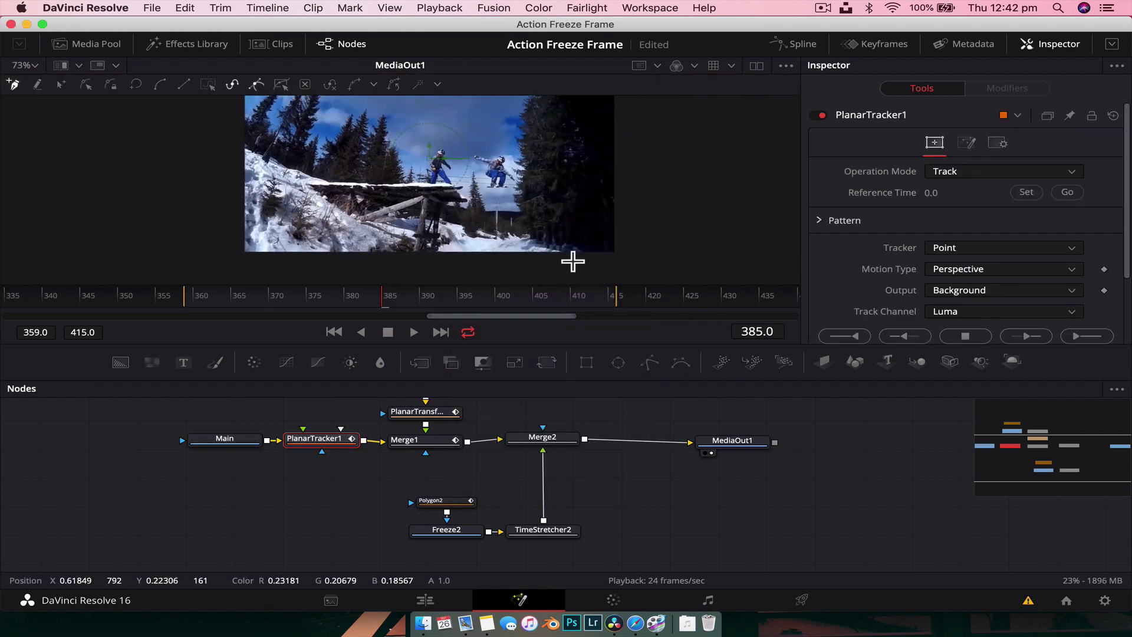
drag(299, 180, 262, 181)
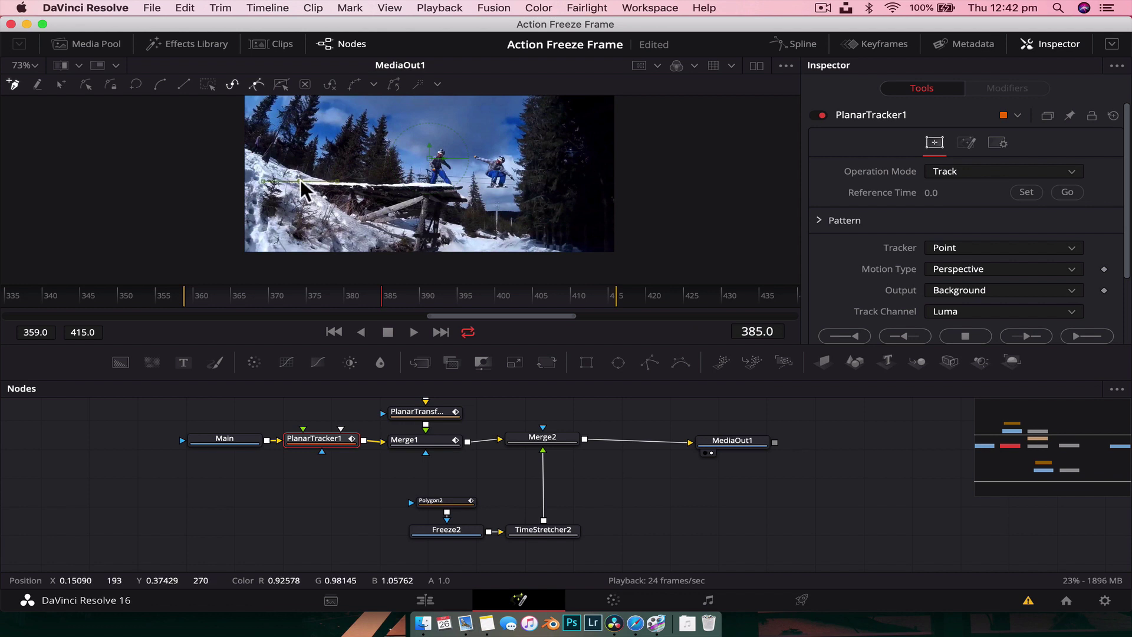
click(294, 236)
click(438, 243)
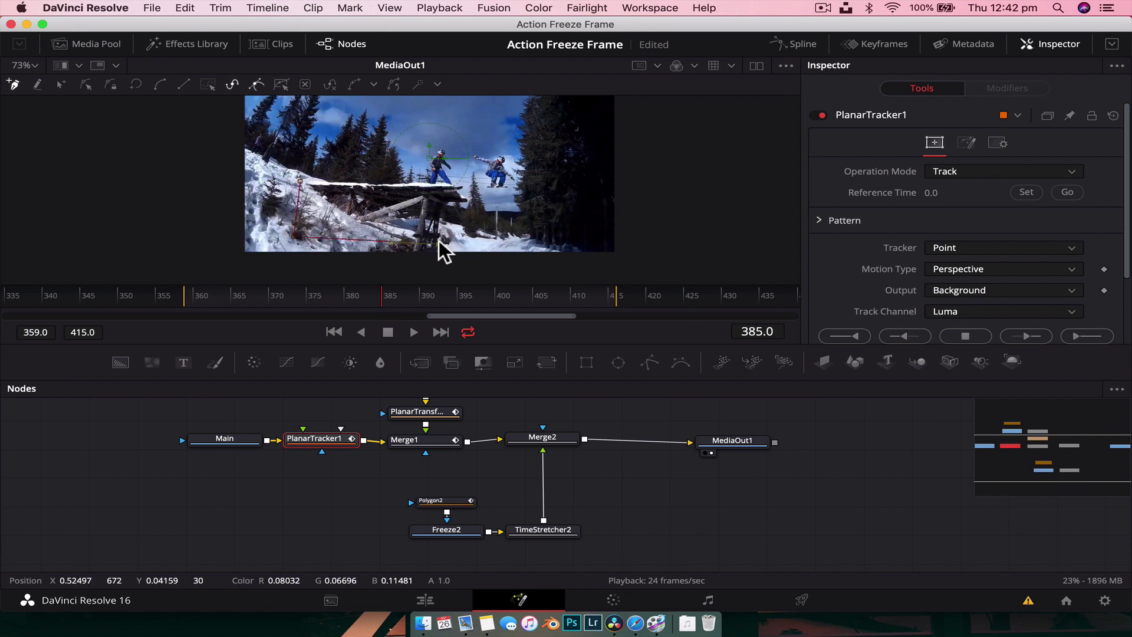
click(300, 181)
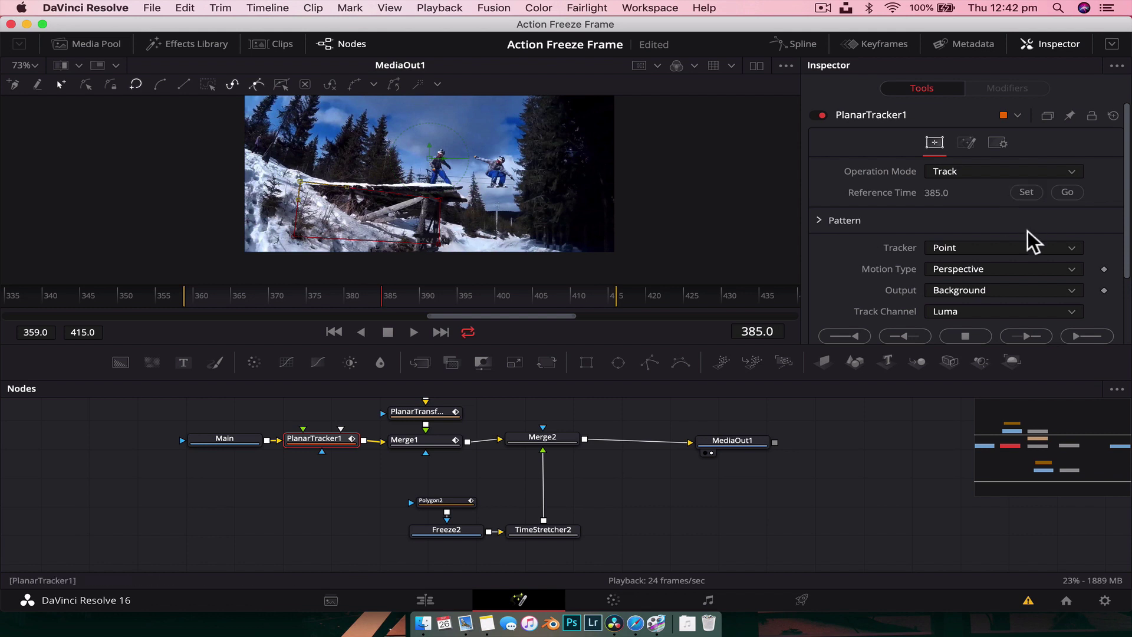
Step: Keep tracker type Point, set motion to Translation, Rotation, Scale, and track back to frame 359
click(1006, 249)
click(1006, 249)
click(992, 267)
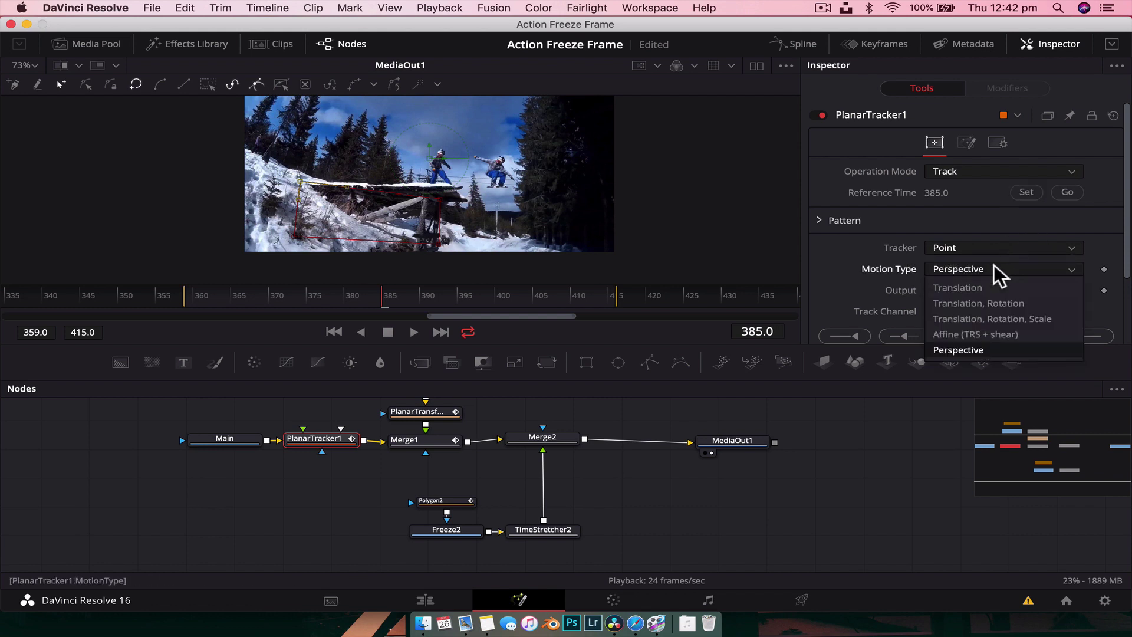
click(982, 317)
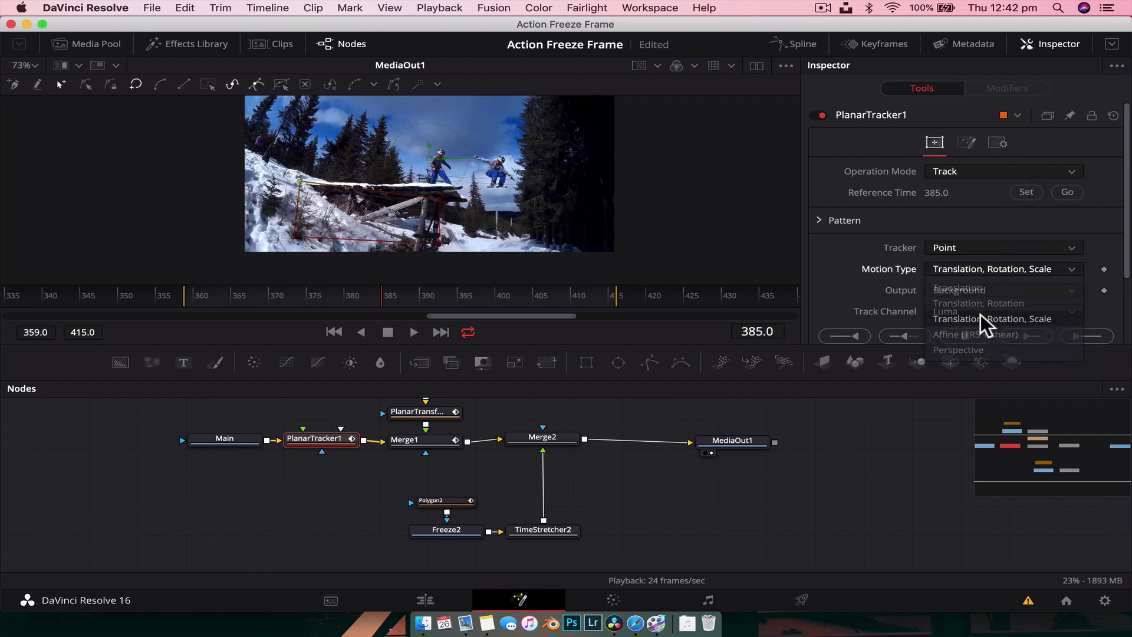
click(848, 336)
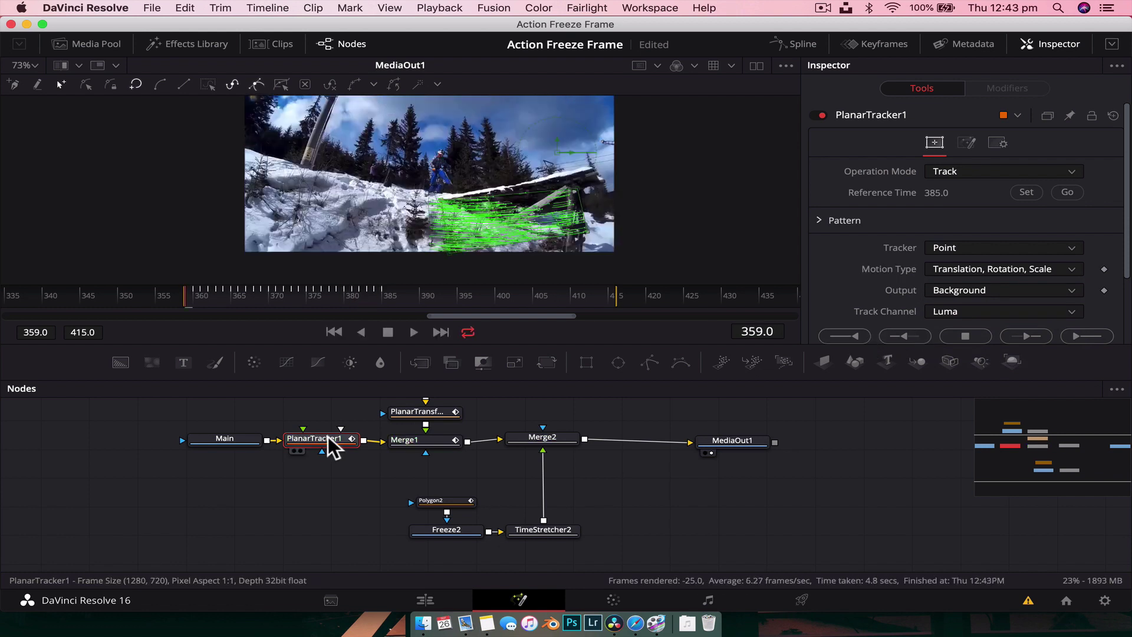
Step: Place the slope-track planar transform between TimeStretcher2 and Merge2, then delete PlanarTracker1
scroll(936, 291, down, 3)
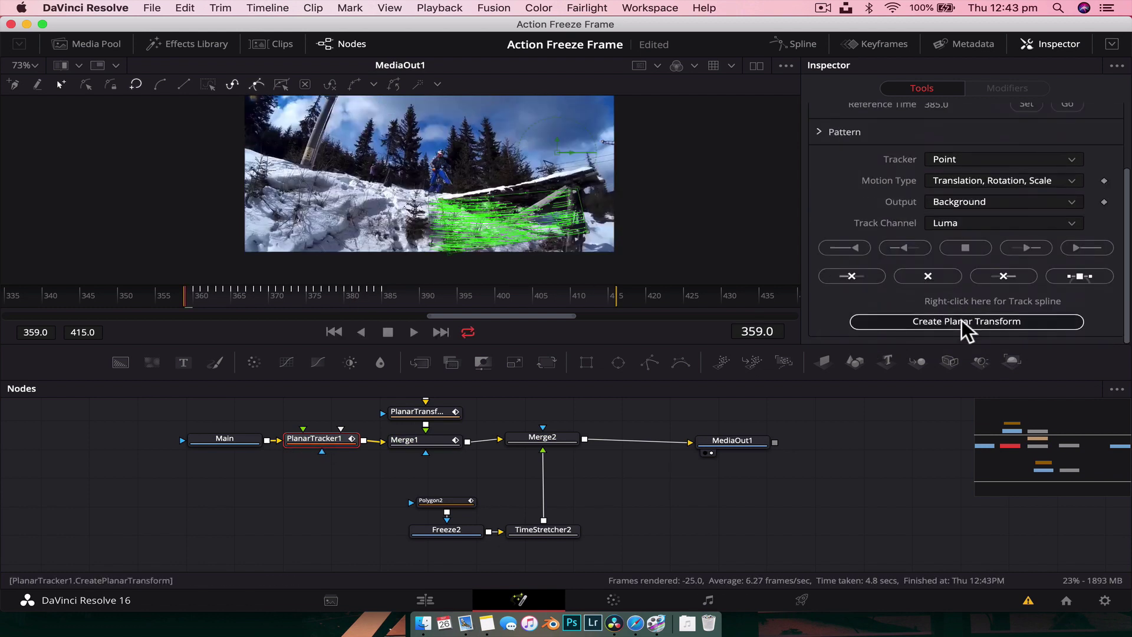
drag(171, 404, 539, 491)
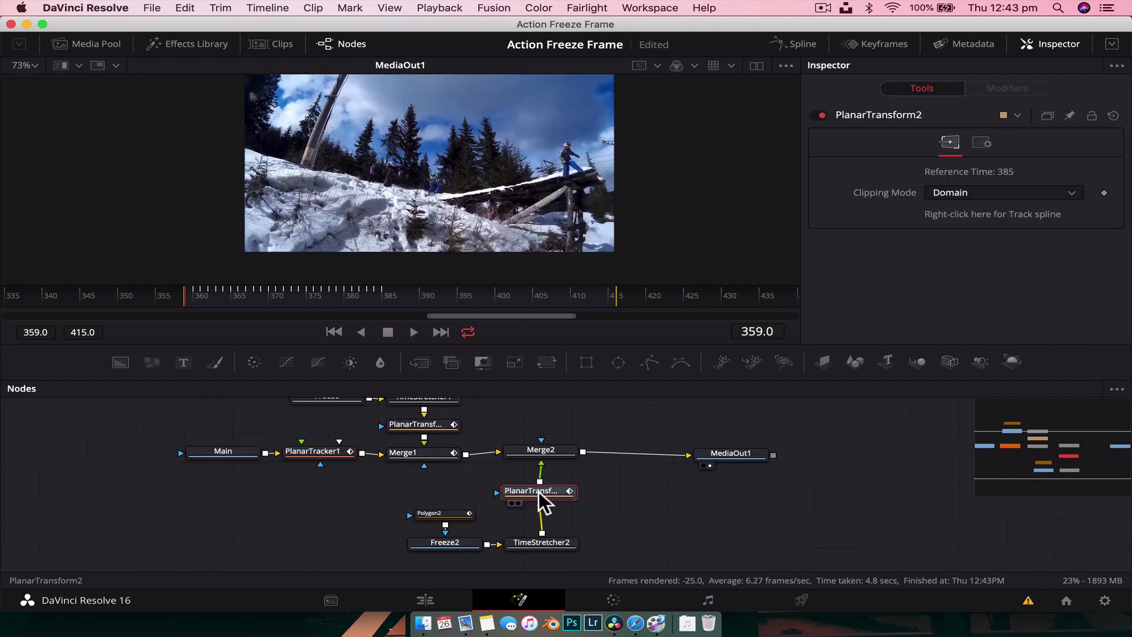
click(329, 450)
key(Delete)
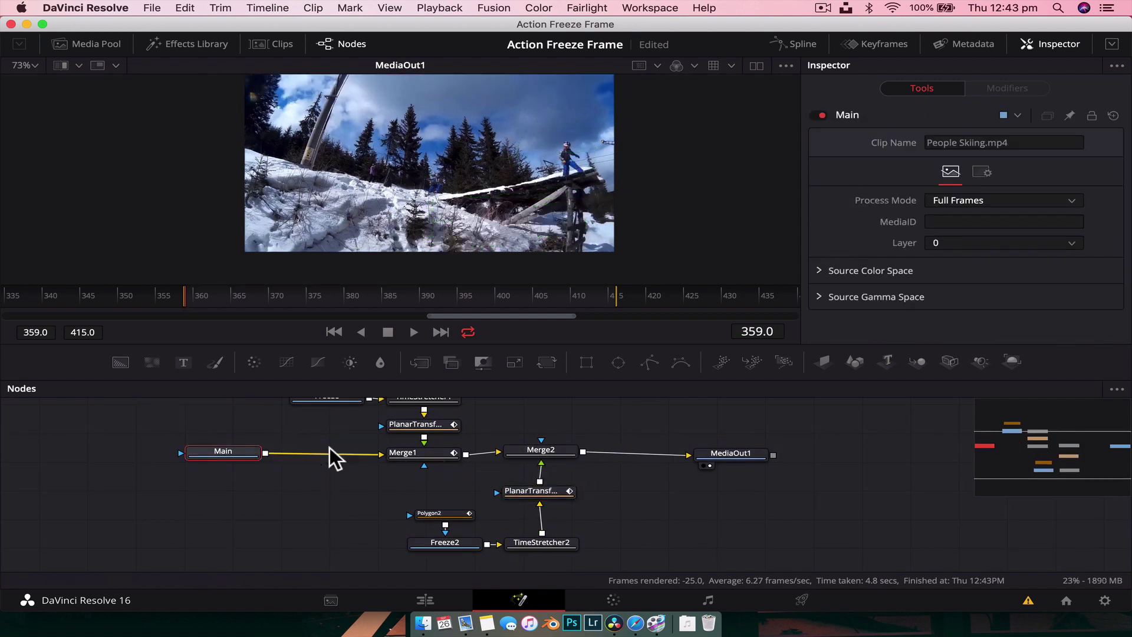
click(528, 448)
Step: Keyframe Merge2's Blend from 1.0 at frame 385 to 0.0 at frame 386, then replay the composite
click(433, 295)
click(385, 295)
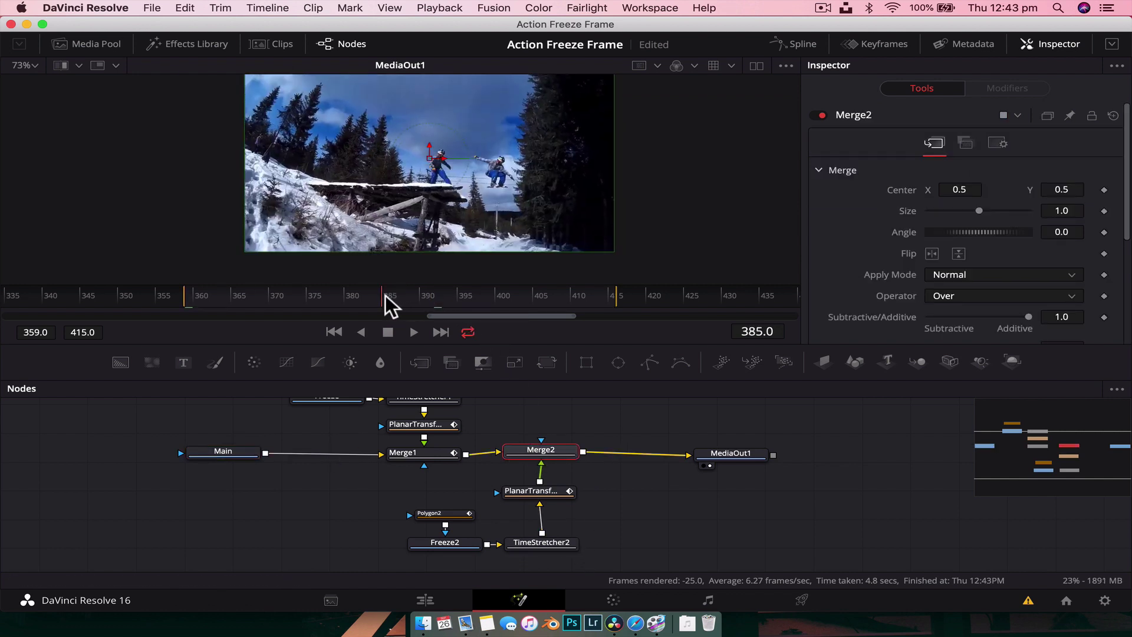
scroll(1114, 340, down, 6)
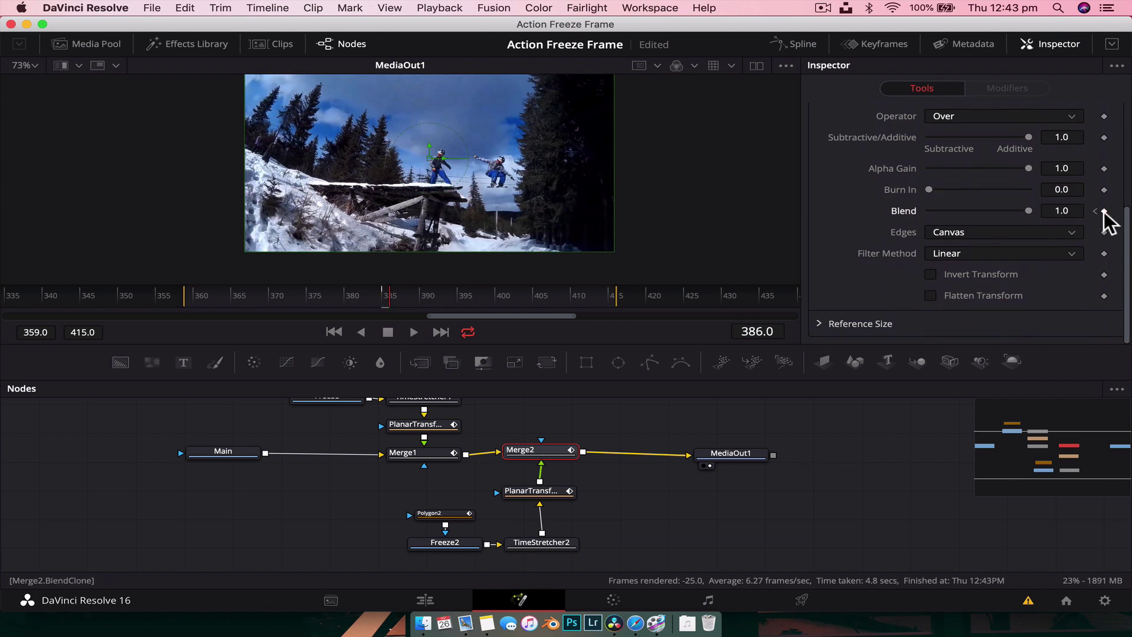
drag(1028, 211, 847, 210)
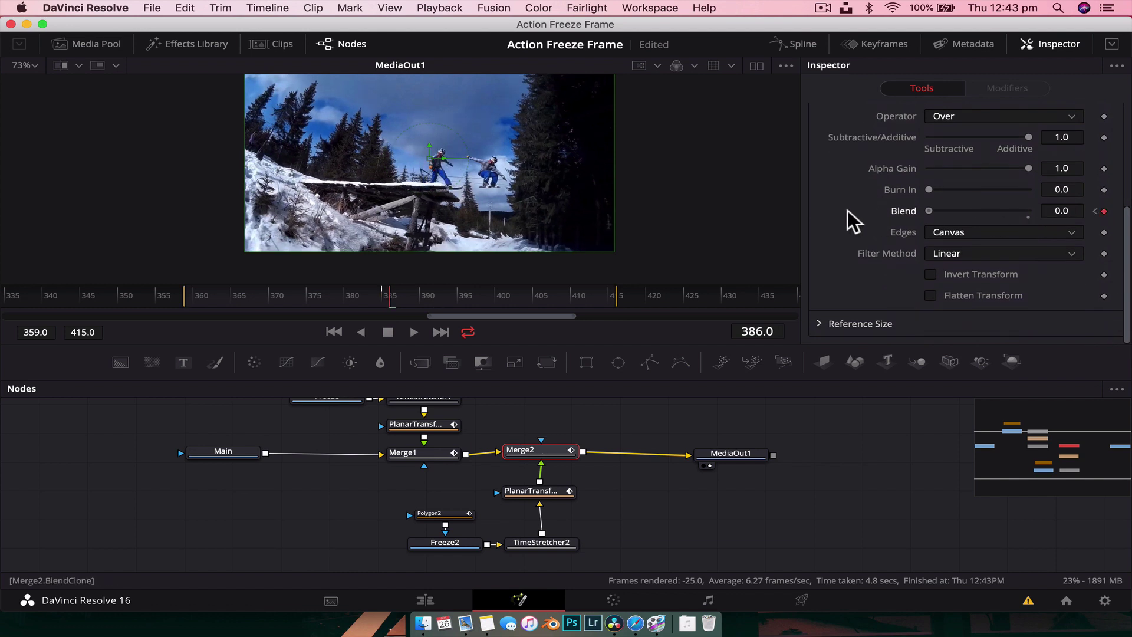
drag(248, 295, 179, 297)
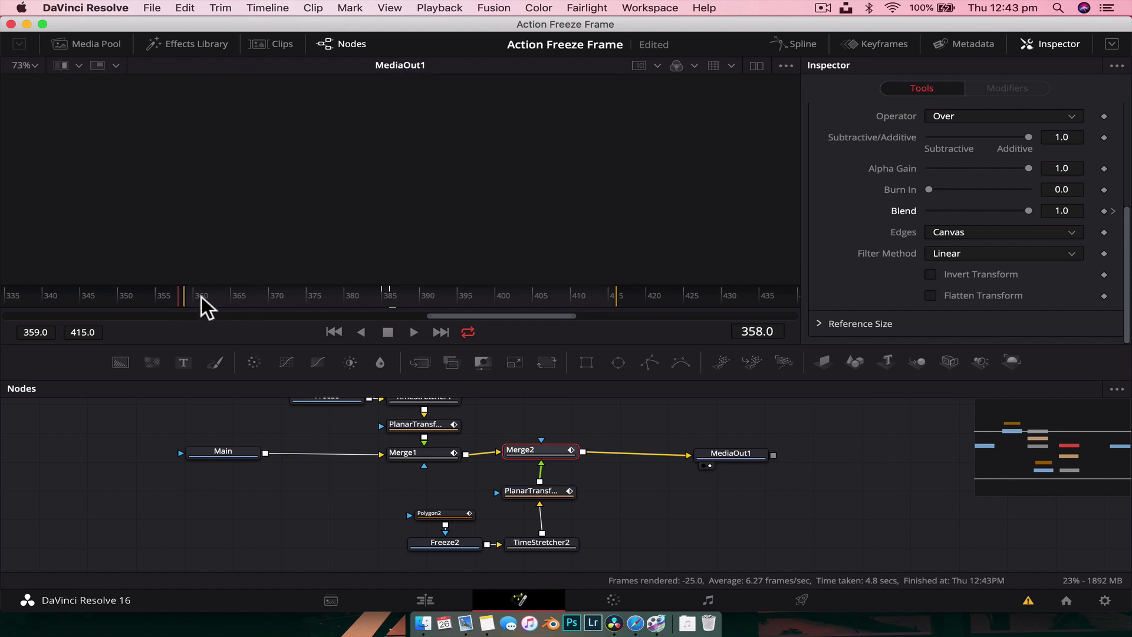
key(space)
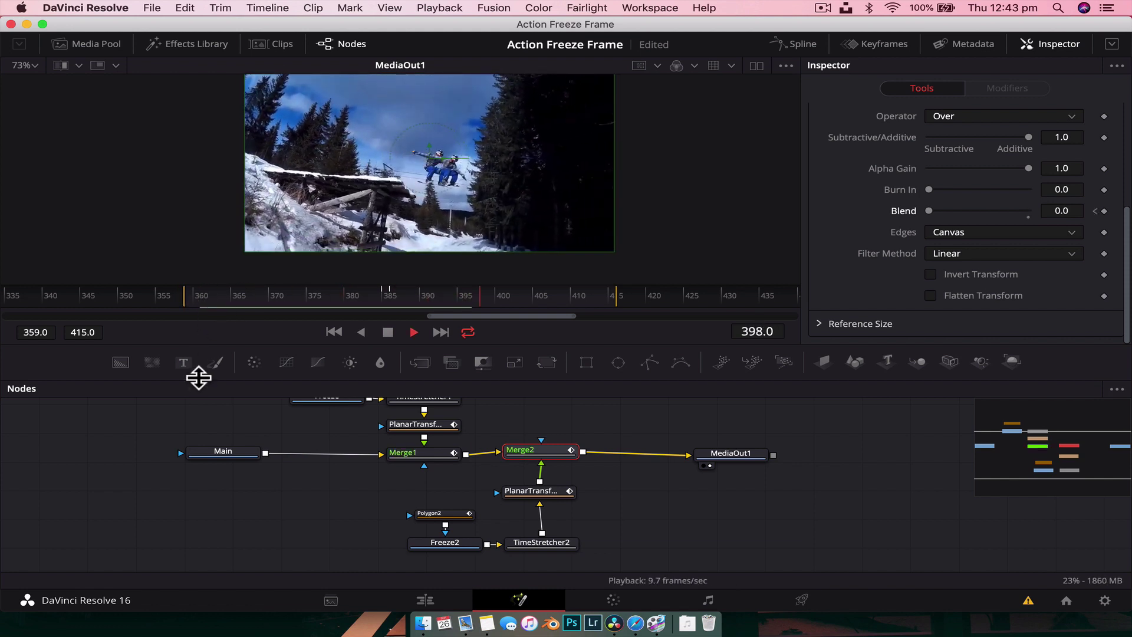
click(210, 300)
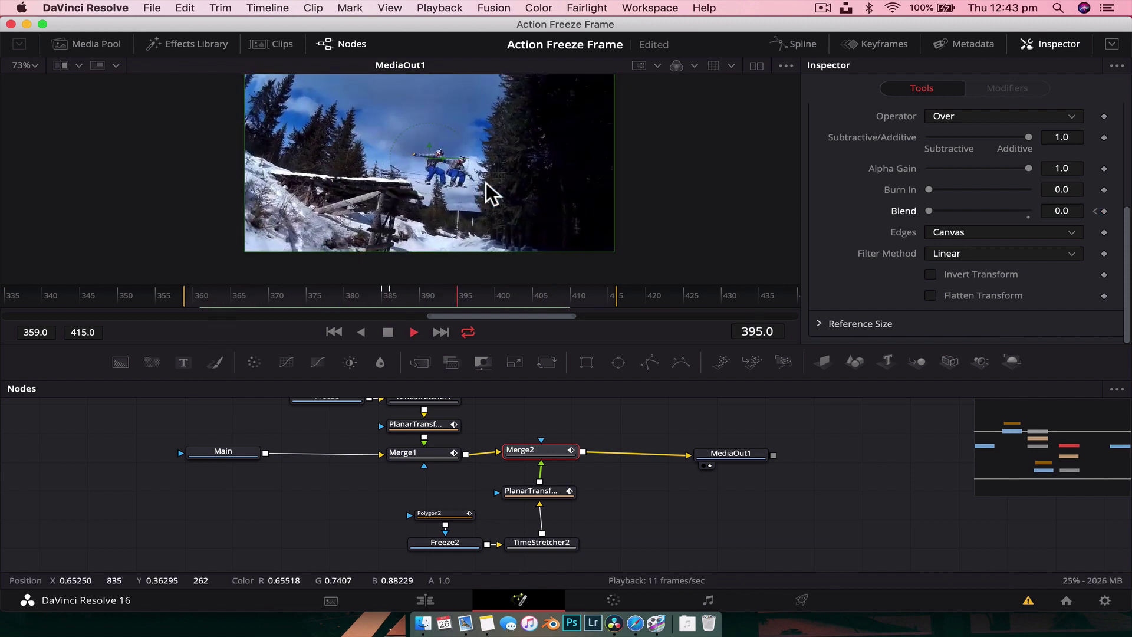
scroll(681, 429, up, 2)
scroll(682, 429, up, 1)
scroll(564, 418, down, 4)
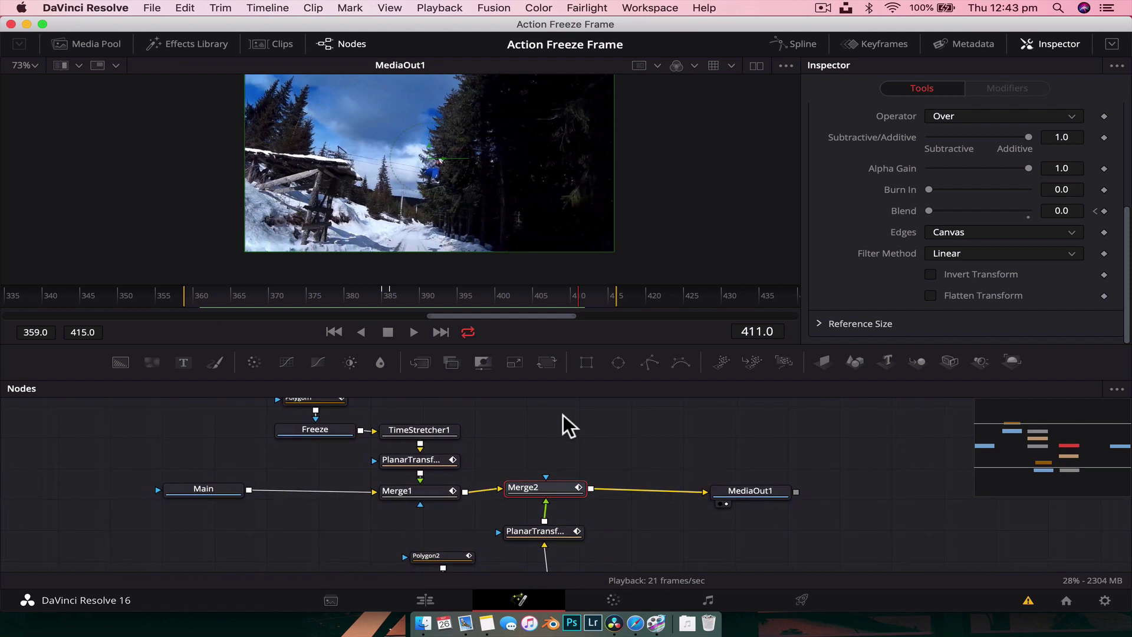
scroll(564, 418, up, 6)
scroll(564, 415, left, 3)
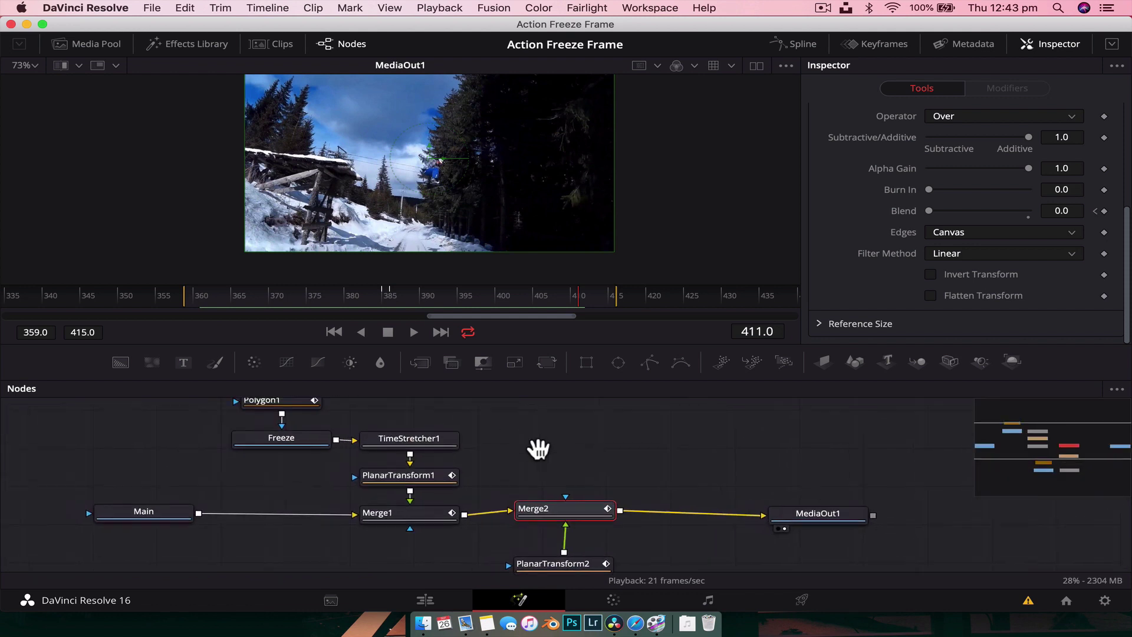
drag(349, 300, 250, 298)
key(space)
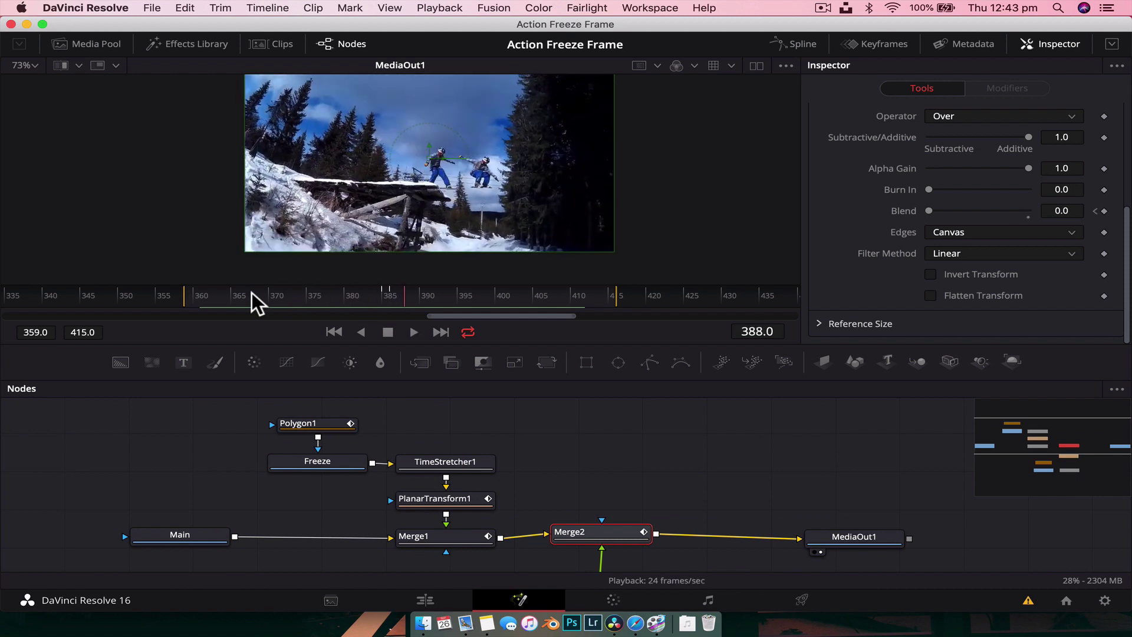